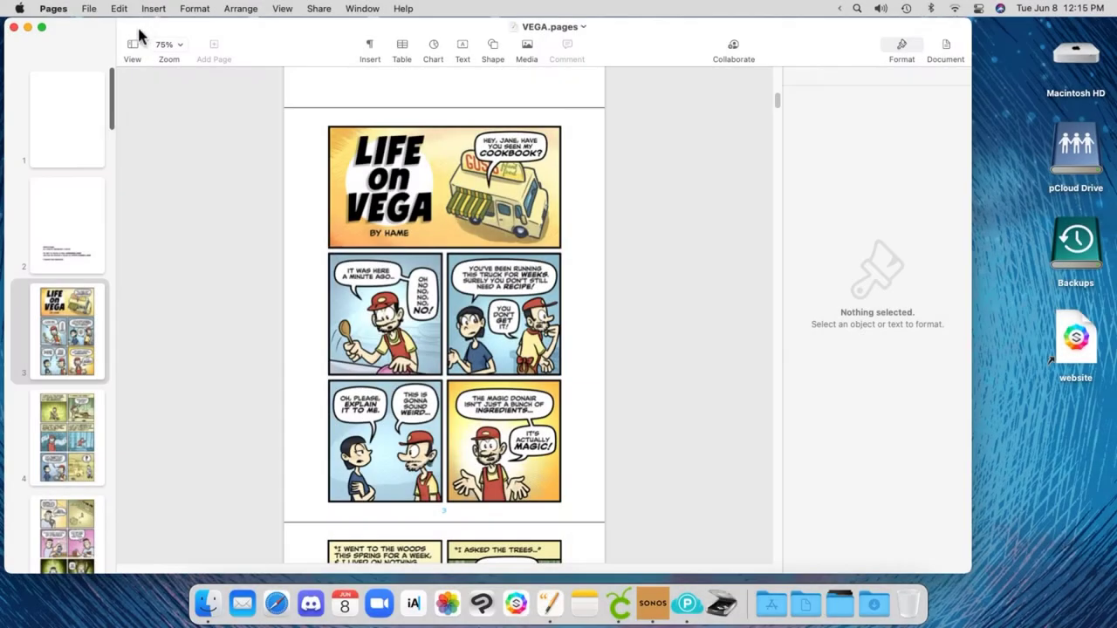
- Page forward through the comic from page 3 to the Help Animal Justice page to examine the artwork and layout
{"action": "scroll", "coordinate": [104, 191], "scroll_direction": "down", "scroll_amount": 3}
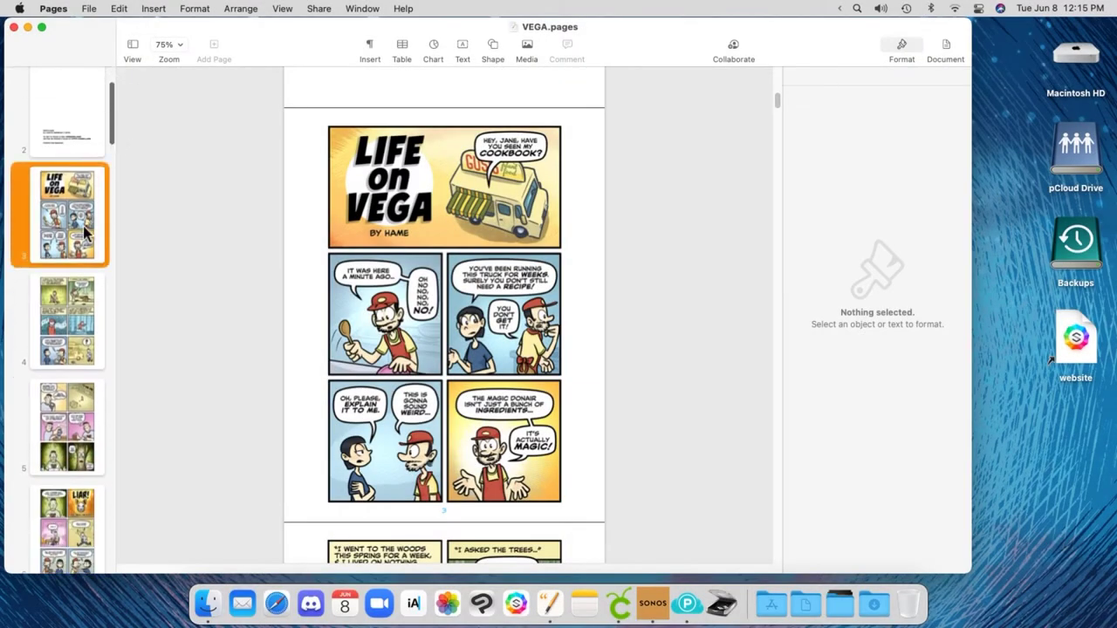
{"action": "key", "text": "Down"}
{"action": "key", "text": "Down"}
{"action": "key", "text": "Down"}
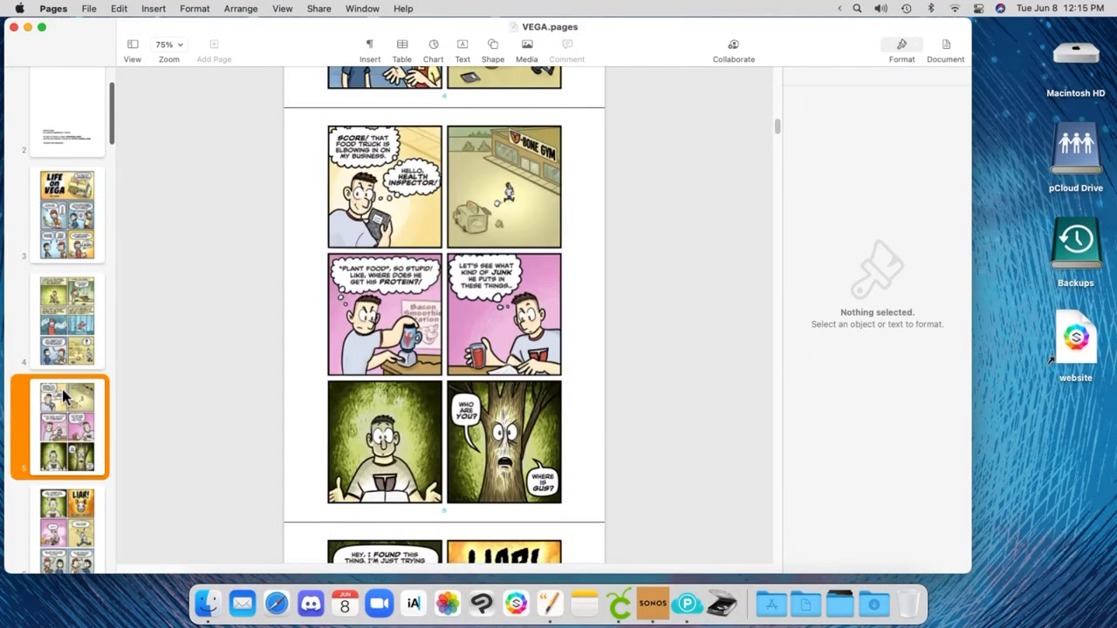
{"action": "key", "text": "Down"}
{"action": "key", "text": "Down"}
{"action": "key", "text": "Down"}
{"action": "key", "text": "Down"}
{"action": "key", "text": "Down"}
{"action": "key", "text": "Down"}
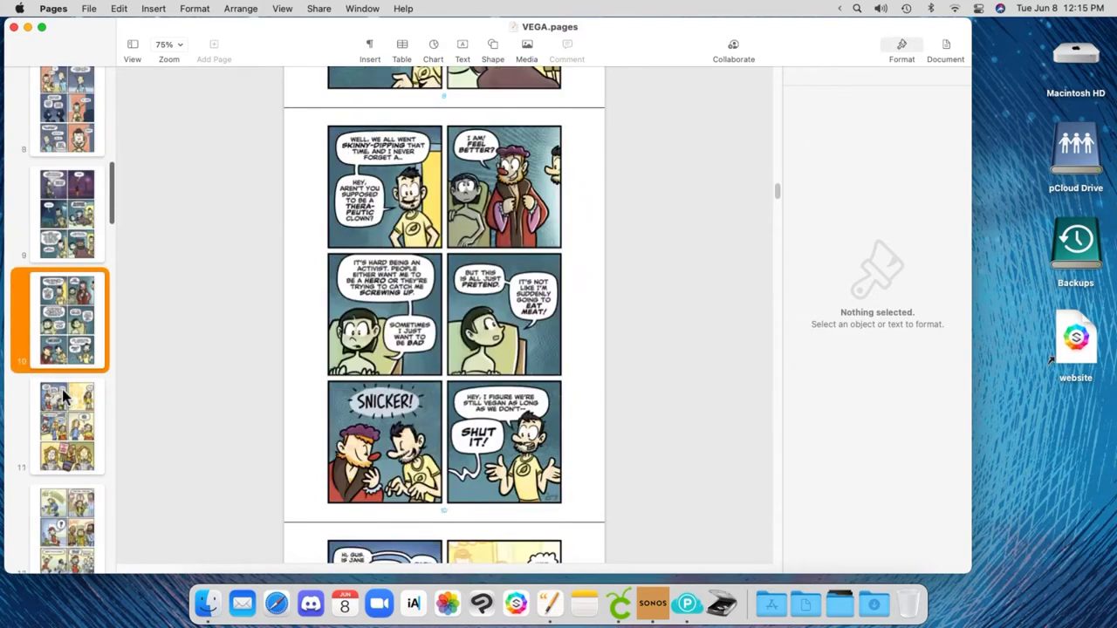
{"action": "key", "text": "Down"}
{"action": "key", "text": "Down"}
{"action": "key", "text": "Down"}
{"action": "key", "text": "Down"}
{"action": "key", "text": "Down"}
{"action": "key", "text": "Down"}
{"action": "key", "text": "Down"}
{"action": "key", "text": "Down"}
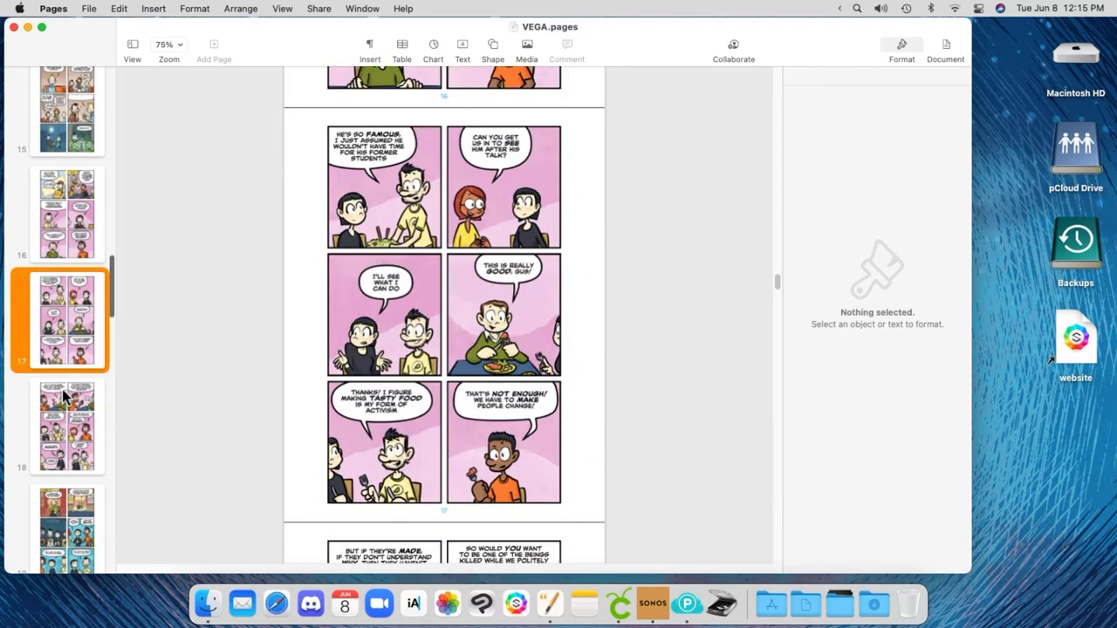
{"action": "key", "text": "Down"}
{"action": "key", "text": "Down"}
{"action": "key", "text": "Down"}
{"action": "key", "text": "Down"}
{"action": "key", "text": "Down"}
{"action": "key", "text": "Down"}
{"action": "key", "text": "Down"}
{"action": "key", "text": "Down"}
{"action": "key", "text": "Down"}
{"action": "key", "text": "Down"}
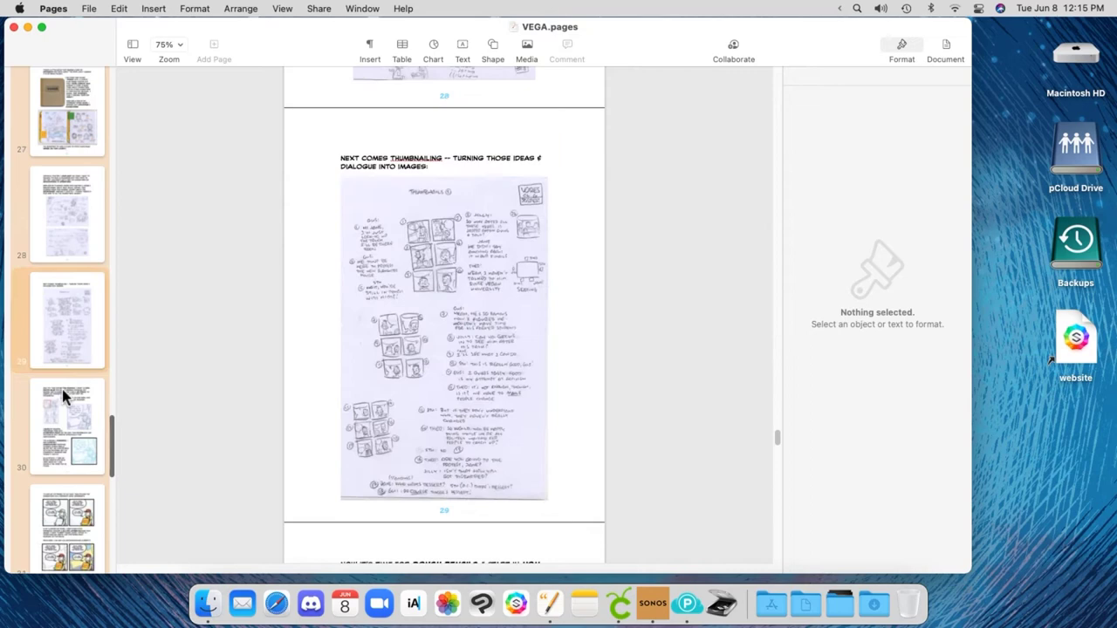
{"action": "key", "text": "Down"}
{"action": "key", "text": "Down"}
{"action": "key", "text": "Down"}
{"action": "key", "text": "Down"}
{"action": "key", "text": "Down"}
{"action": "key", "text": "Down"}
{"action": "key", "text": "Down"}
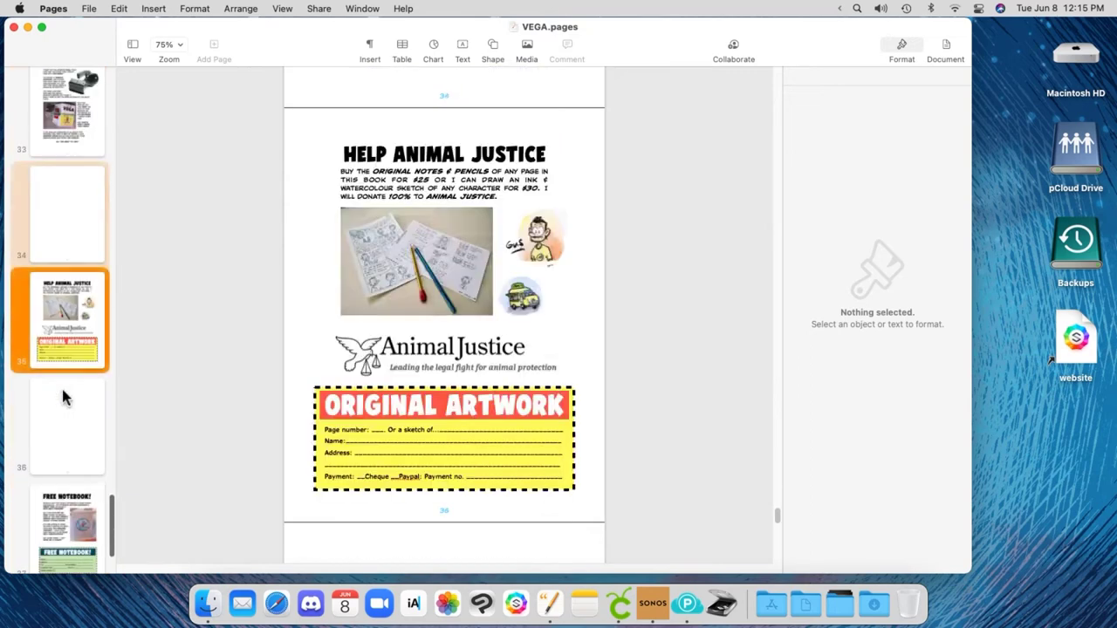
- Page back through the comic document to the blank first page, examining the pages along the way
{"action": "key", "text": "Up"}
{"action": "key", "text": "Up"}
{"action": "key", "text": "Up"}
{"action": "key", "text": "Up"}
{"action": "key", "text": "Up"}
{"action": "key", "text": "Up"}
{"action": "key", "text": "Up"}
{"action": "key", "text": "Up"}
{"action": "key", "text": "Up"}
{"action": "key", "text": "Up"}
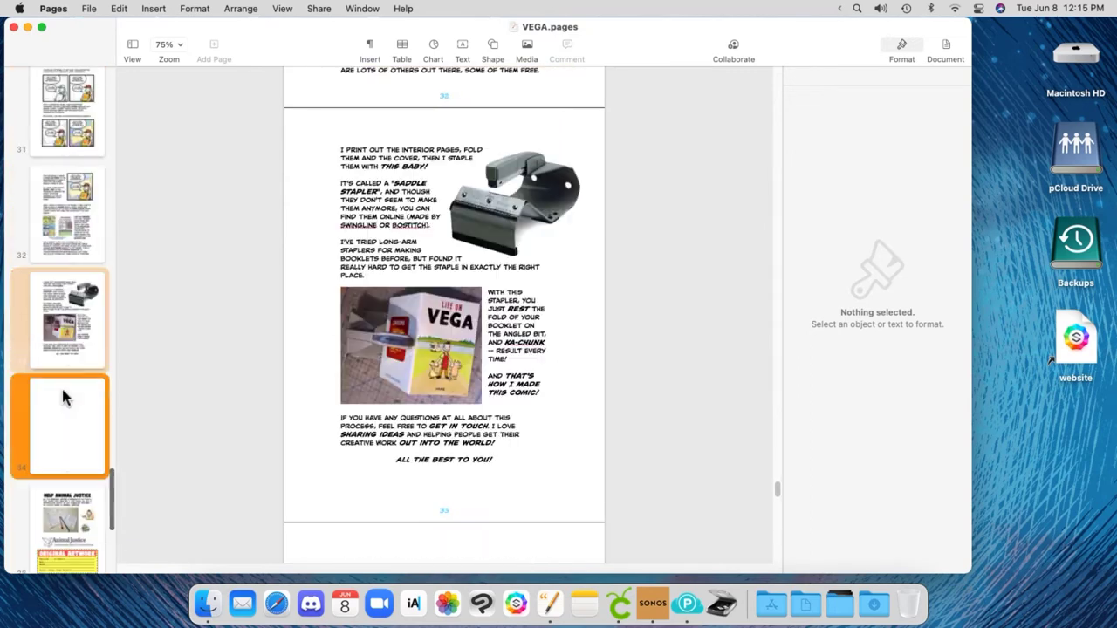
{"action": "key", "text": "Up"}
{"action": "key", "text": "Up"}
{"action": "key", "text": "Up"}
{"action": "key", "text": "Up"}
{"action": "key", "text": "Up"}
{"action": "key", "text": "Up"}
{"action": "key", "text": "Up"}
{"action": "key", "text": "Up"}
{"action": "key", "text": "Up"}
{"action": "key", "text": "Up"}
{"action": "key", "text": "Up"}
{"action": "key", "text": "Up"}
{"action": "key", "text": "Up"}
{"action": "key", "text": "Up"}
{"action": "key", "text": "Up"}
{"action": "key", "text": "Up"}
{"action": "key", "text": "Up"}
{"action": "key", "text": "Up"}
{"action": "key", "text": "Up"}
{"action": "key", "text": "Up"}
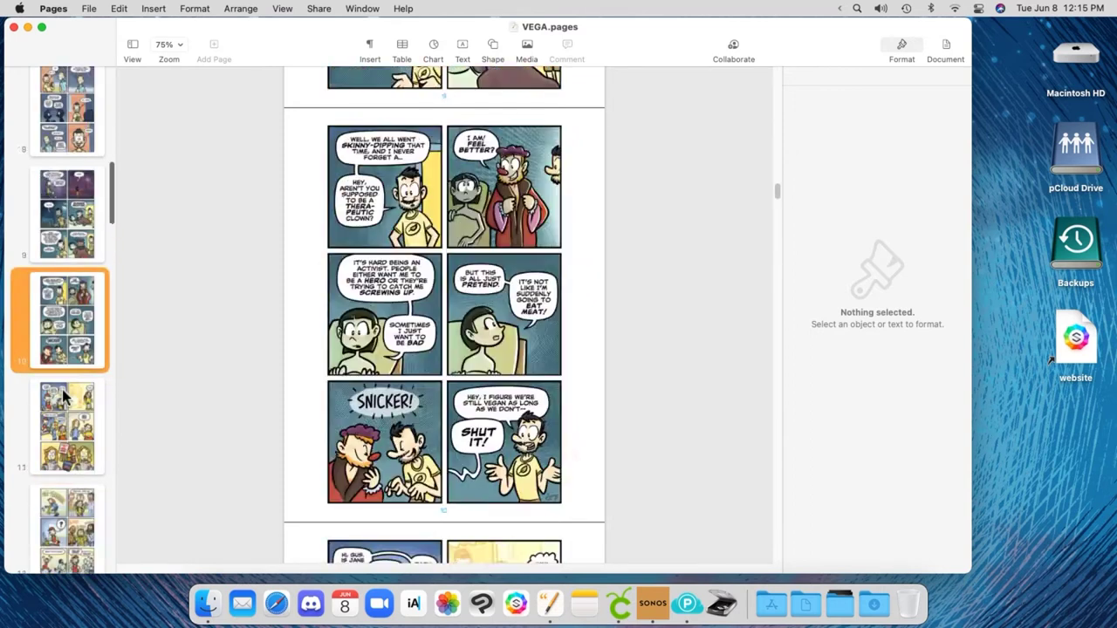
{"action": "key", "text": "Up"}
{"action": "key", "text": "Up"}
{"action": "key", "text": "Up"}
{"action": "key", "text": "Up"}
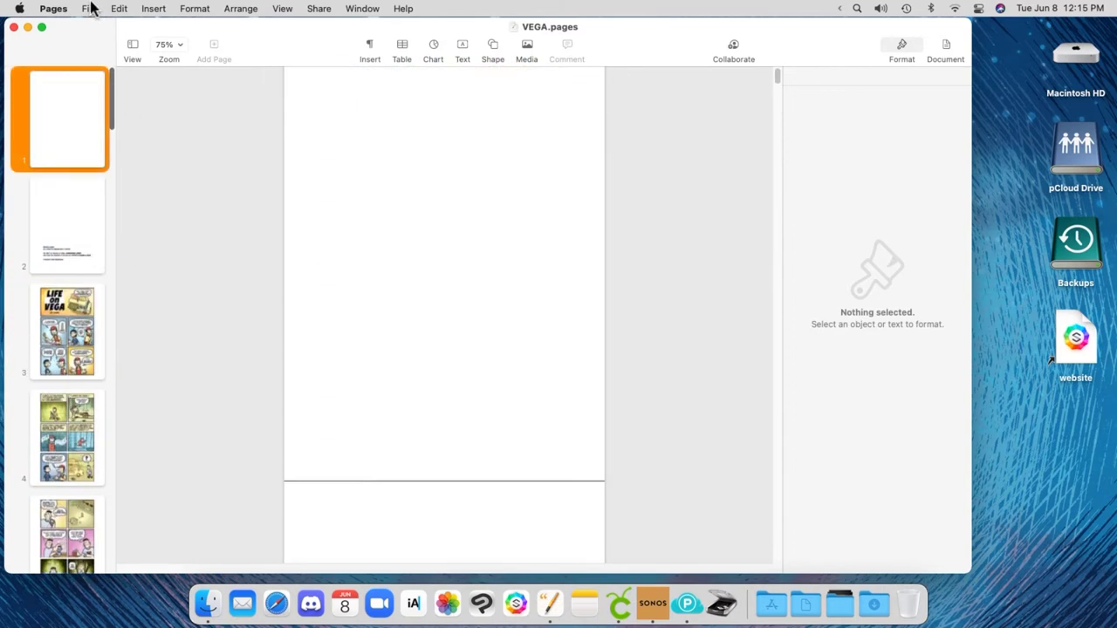
- Export the document as a PDF with Best image quality, saving it as VEGA01.pdf in the Documents folder
{"action": "left_click", "coordinate": [89, 9]}
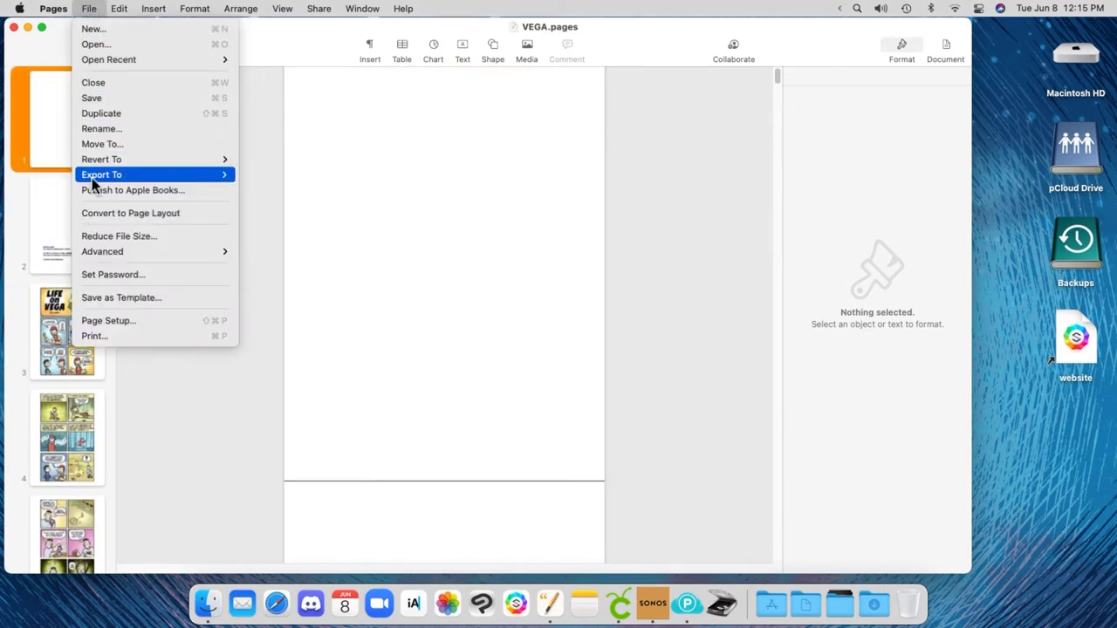
{"action": "mouse_move", "coordinate": [94, 177]}
{"action": "left_click", "coordinate": [254, 176]}
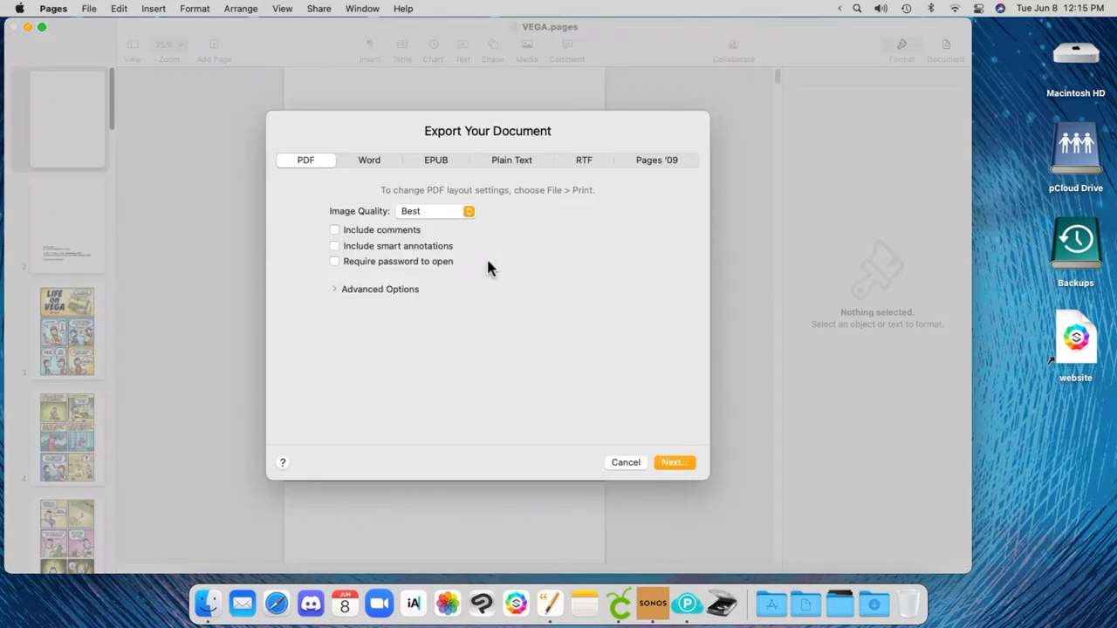
{"action": "left_click", "coordinate": [449, 213]}
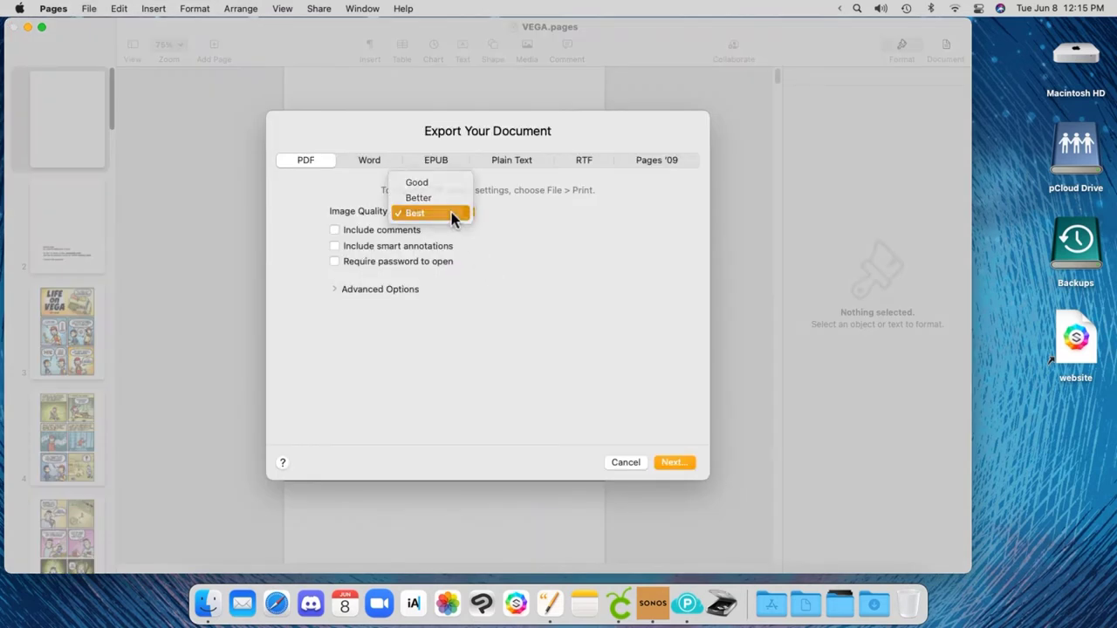
{"action": "left_click", "coordinate": [451, 212]}
{"action": "left_click", "coordinate": [675, 462]}
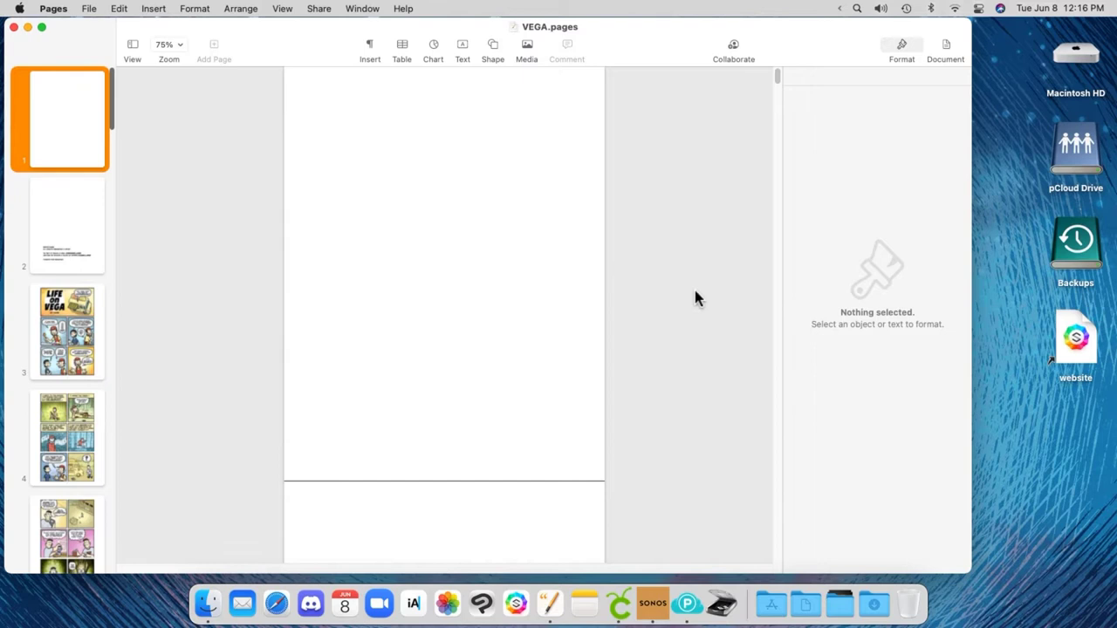
{"action": "key", "text": "super+shift+o"}
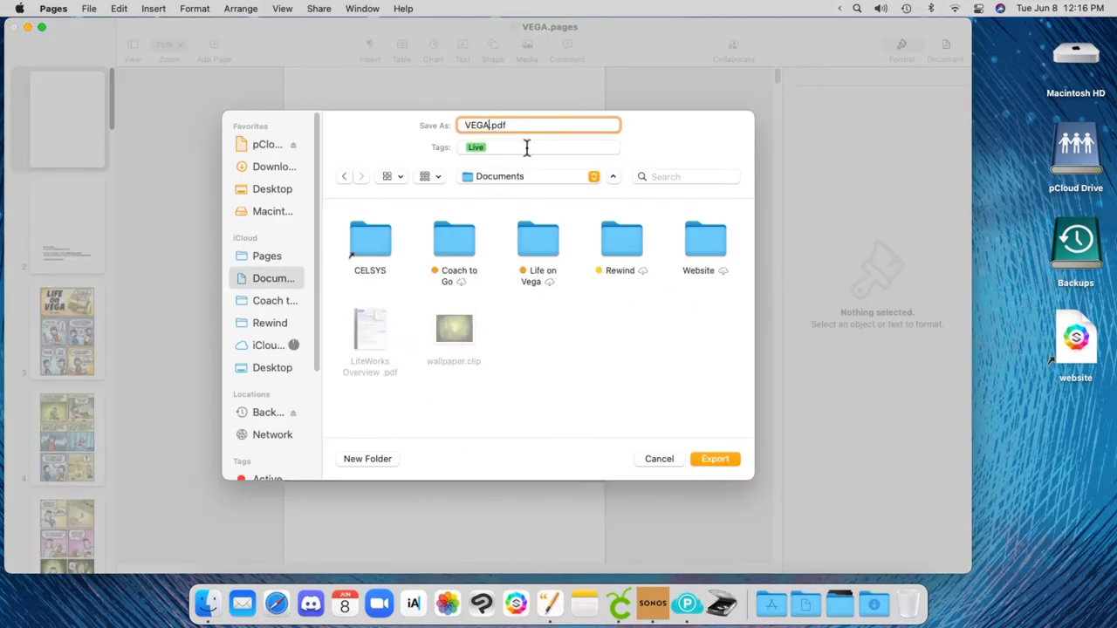
{"action": "left_click", "coordinate": [723, 467]}
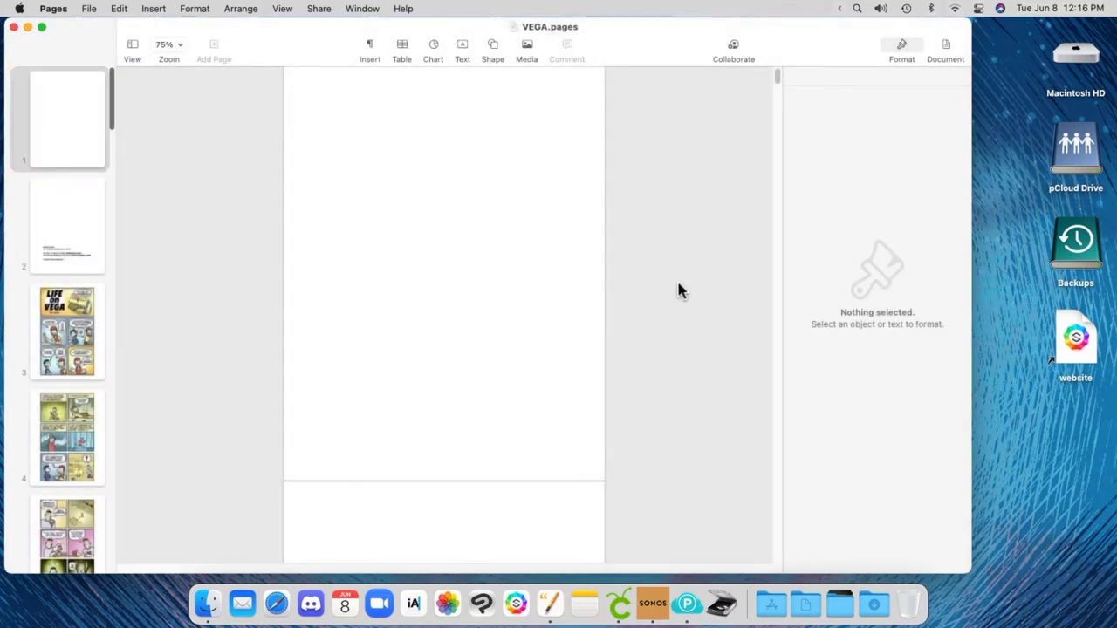
- Hide Pages, minimise the Vega 1 Book Build window and open the Documents folder in Finder
{"action": "key", "text": "super+h"}
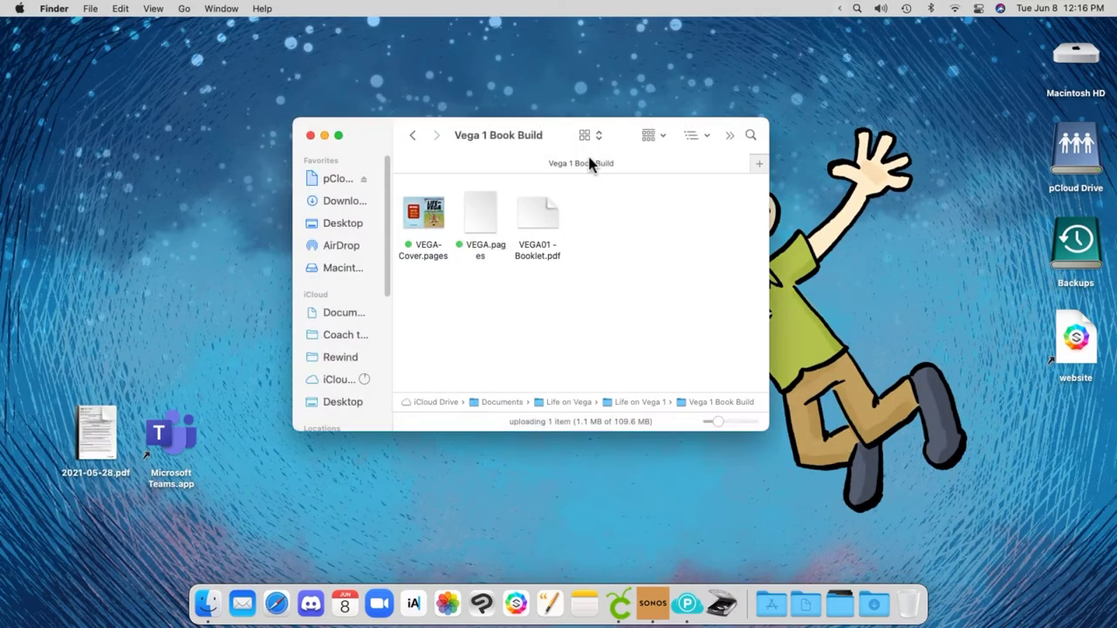
{"action": "left_click", "coordinate": [324, 136]}
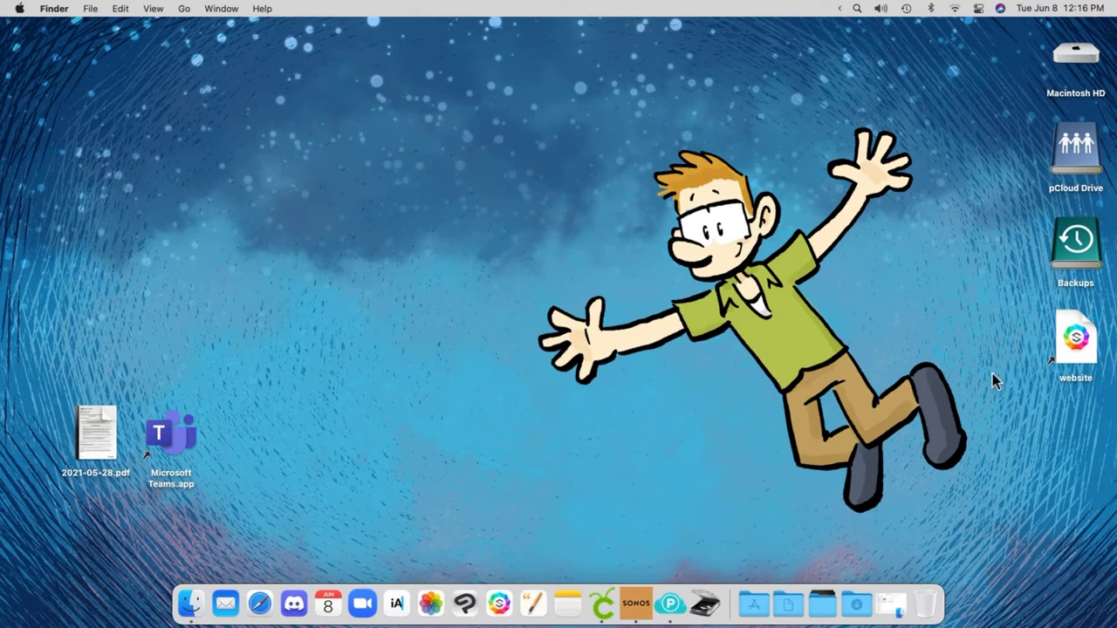
{"action": "left_click", "coordinate": [788, 604]}
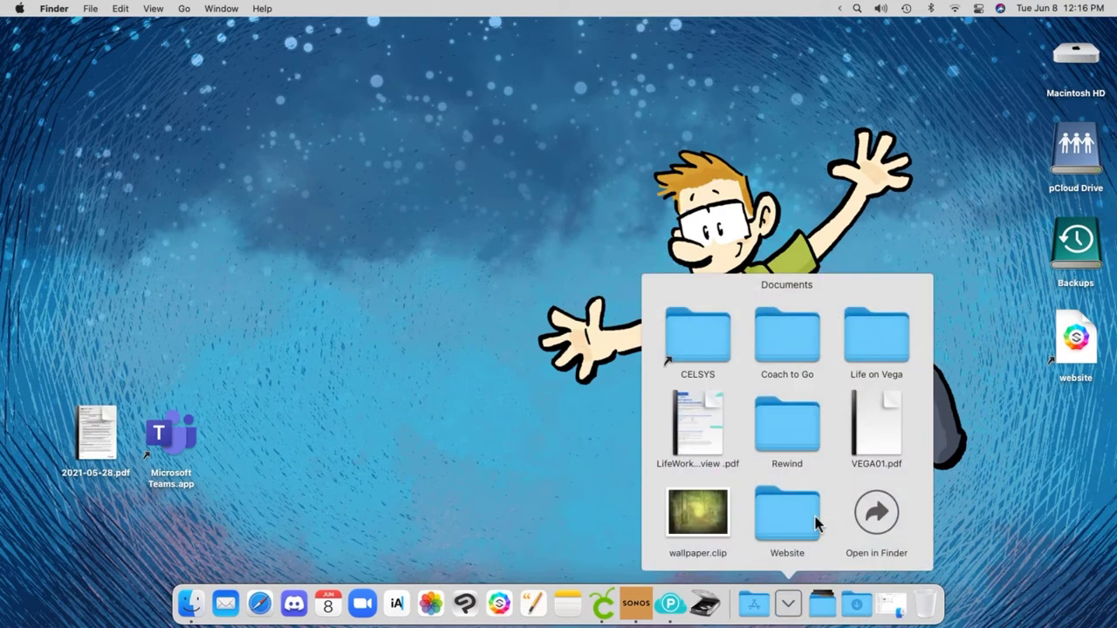
{"action": "left_click", "coordinate": [873, 515]}
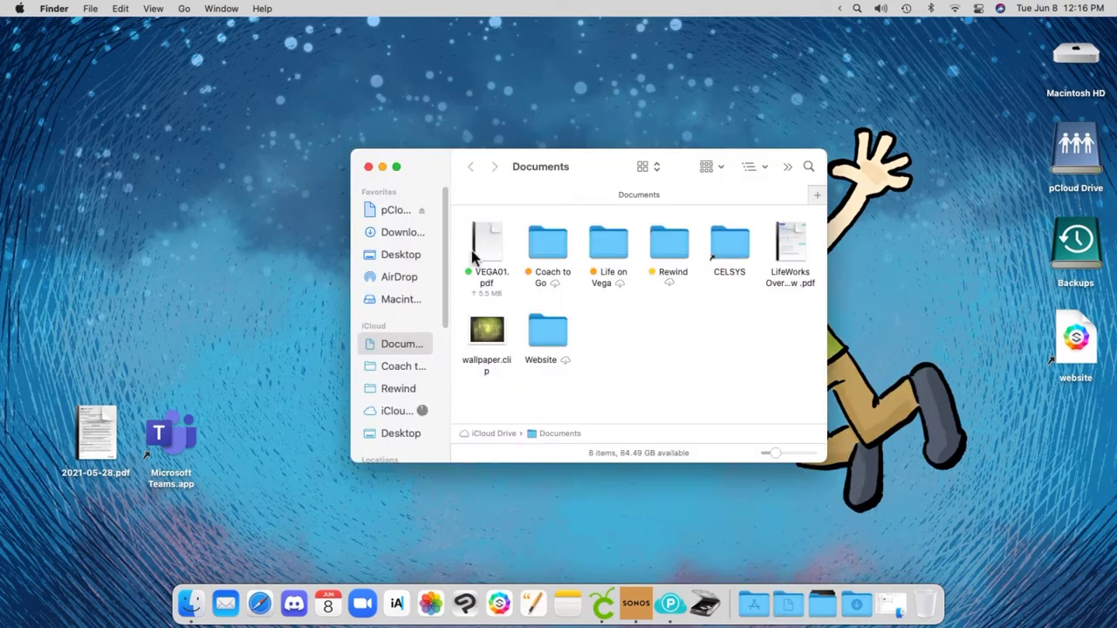
- Open VEGA01.pdf from the Documents folder in Create Booklet 2
{"action": "left_click_drag", "start_coordinate": [471, 253], "coordinate": [500, 288]}
{"action": "right_click", "coordinate": [493, 241]}
{"action": "mouse_move", "coordinate": [512, 260]}
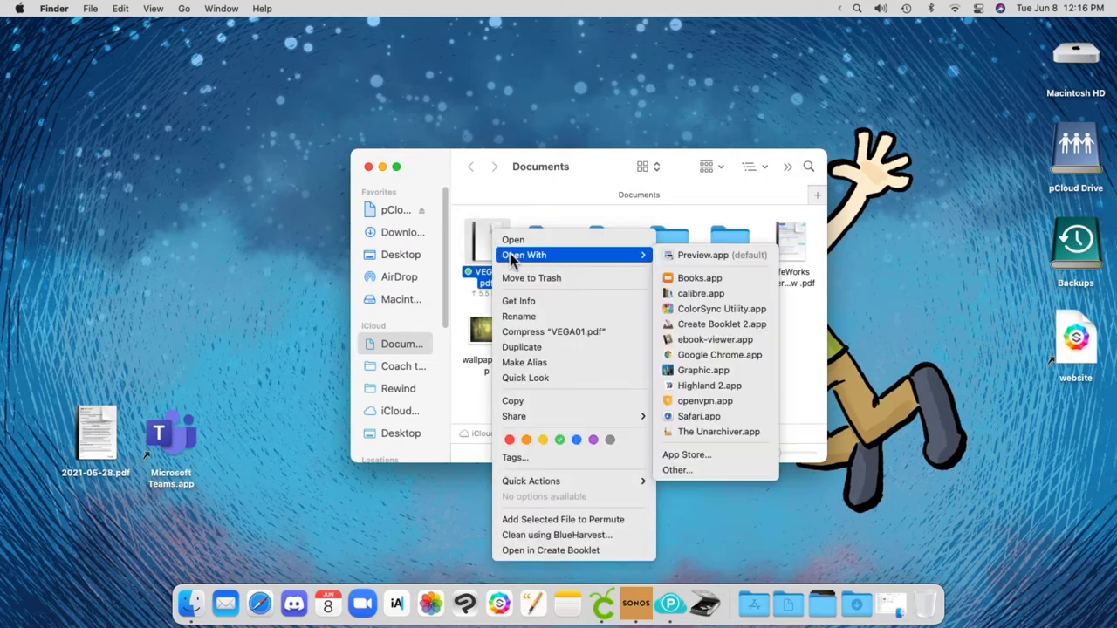
{"action": "left_click", "coordinate": [733, 325]}
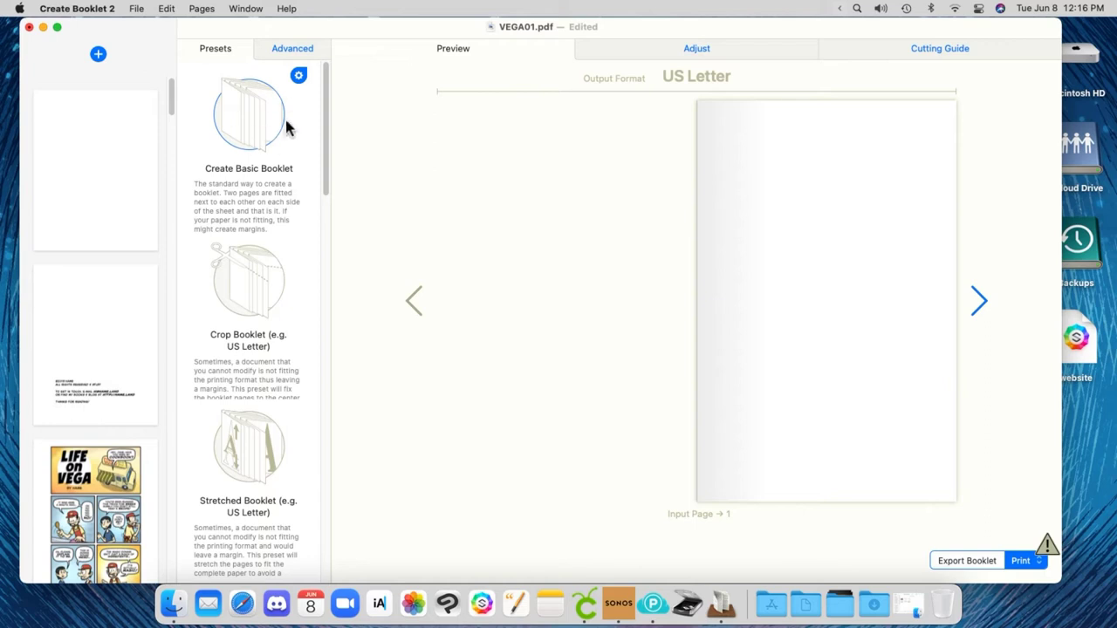
- Page through the booklet preview to the spread of pages 10 and 11 to examine the page pairing
{"action": "left_click", "coordinate": [978, 300]}
{"action": "left_click", "coordinate": [978, 300]}
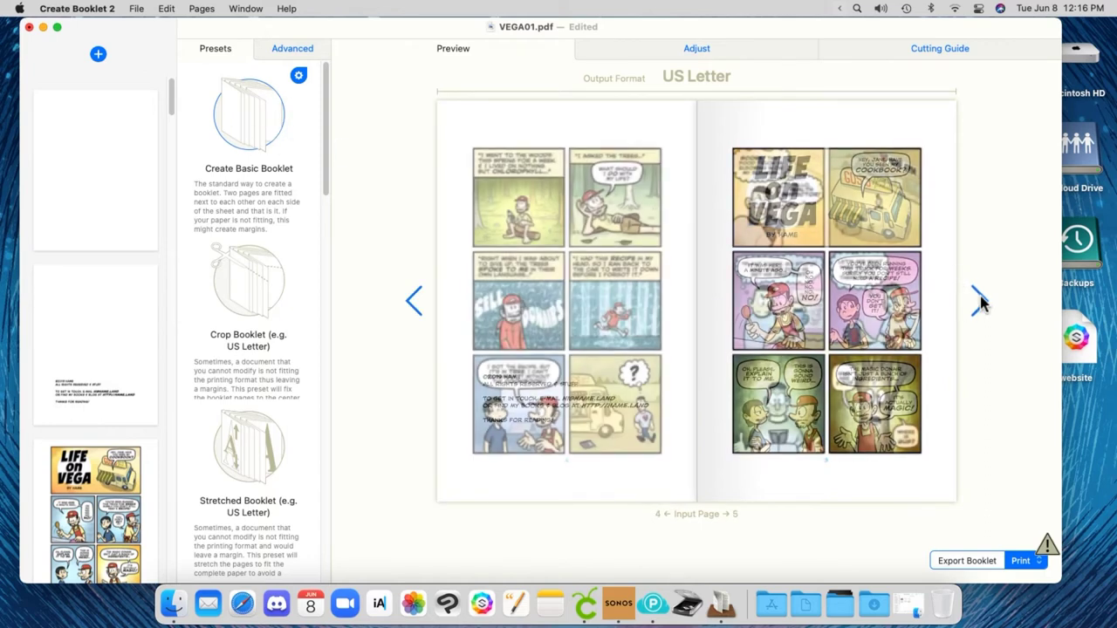
{"action": "left_click", "coordinate": [978, 300]}
{"action": "left_click", "coordinate": [978, 300]}
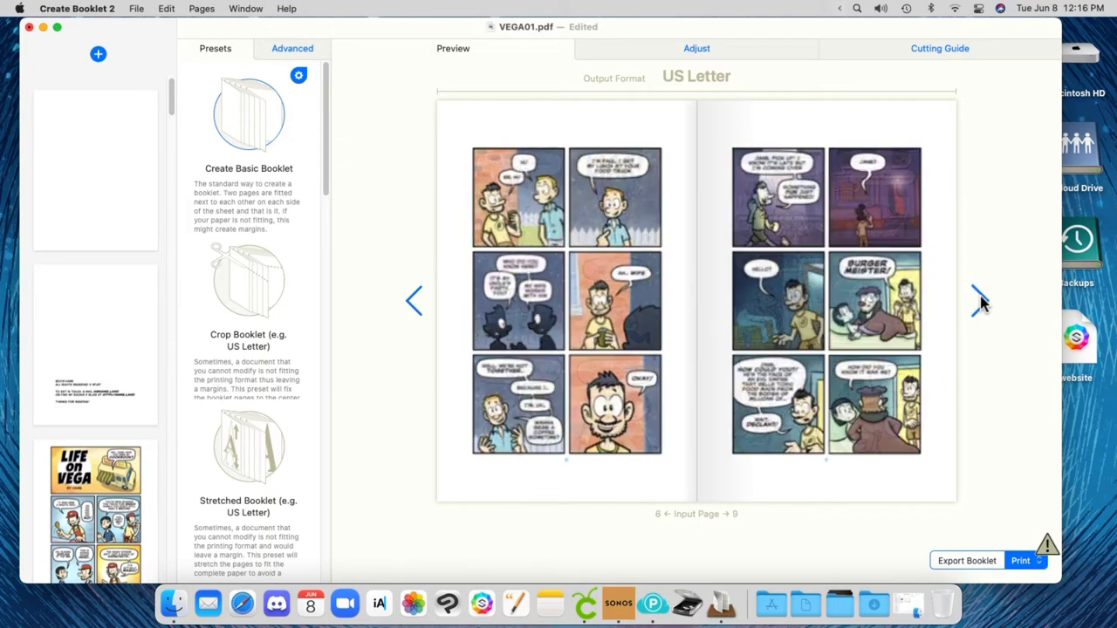
{"action": "left_click", "coordinate": [977, 300]}
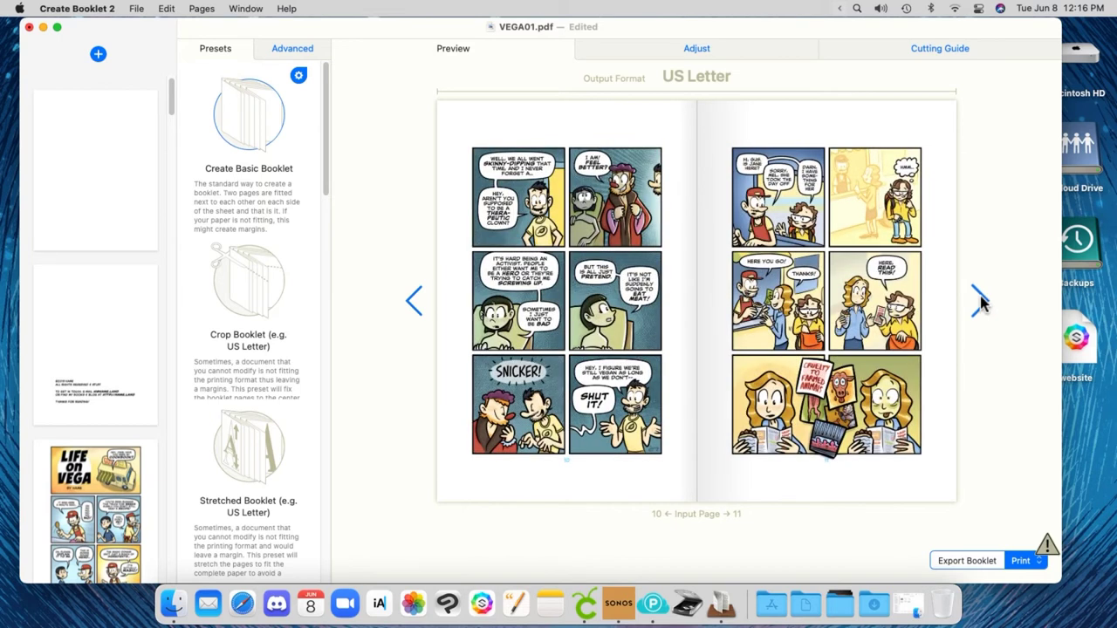
- Start a print job for the Brother MFC-J995DW with Automatic Duplex and acknowledge the short-edge binding reminder
{"action": "left_click", "coordinate": [1032, 563]}
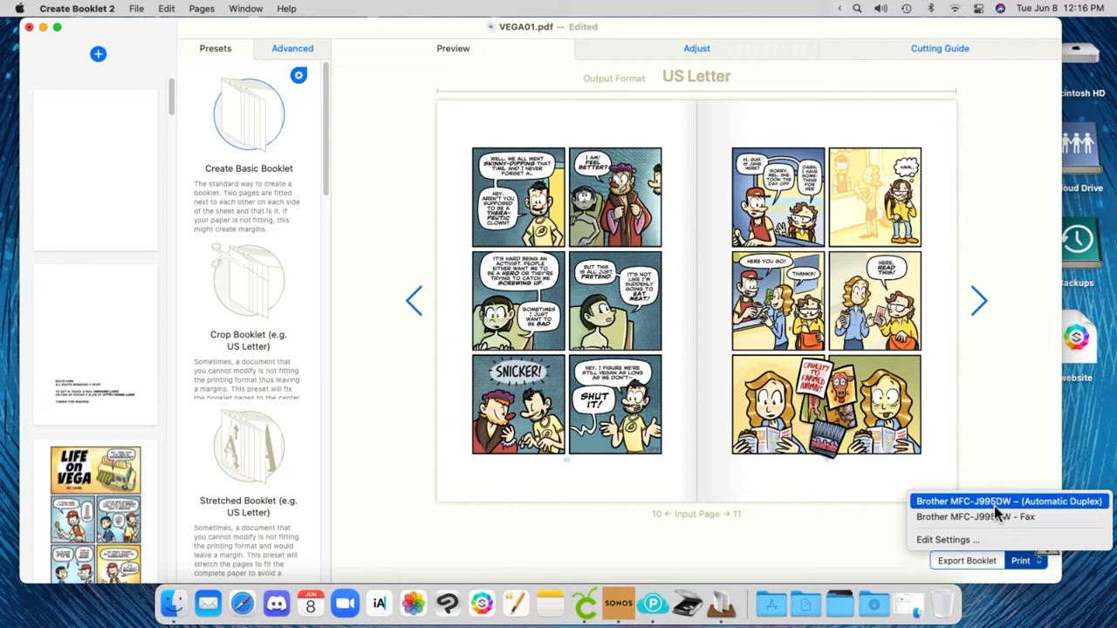
{"action": "left_click", "coordinate": [995, 509]}
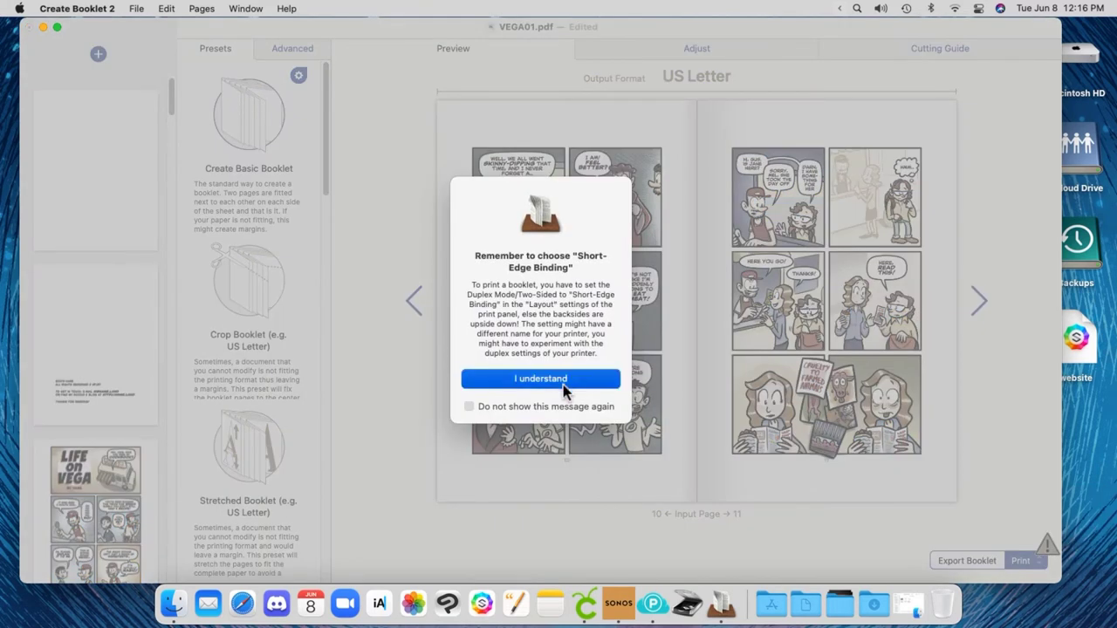
{"action": "left_click", "coordinate": [563, 383]}
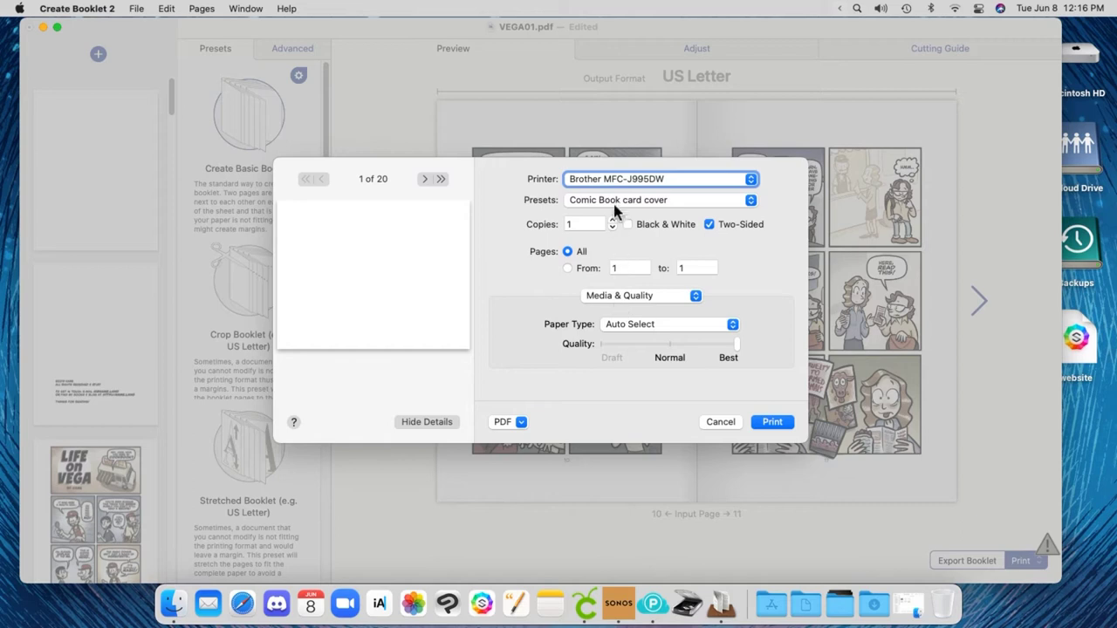
- Apply the Comic Book Interior print preset and turn on two-sided printing
{"action": "left_click", "coordinate": [622, 203]}
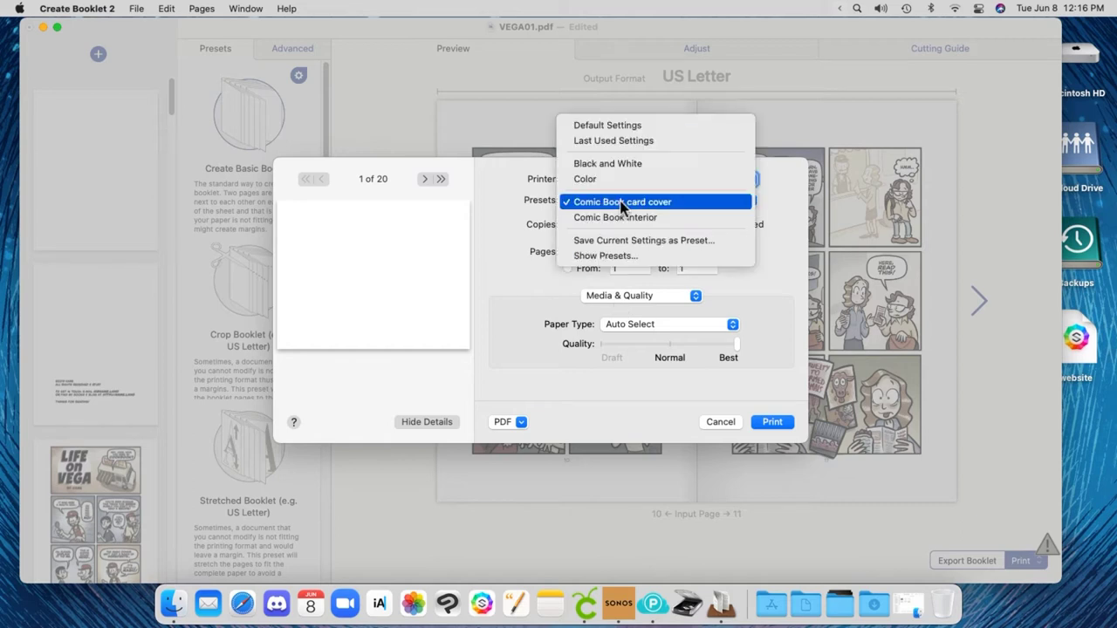
{"action": "left_click", "coordinate": [623, 219]}
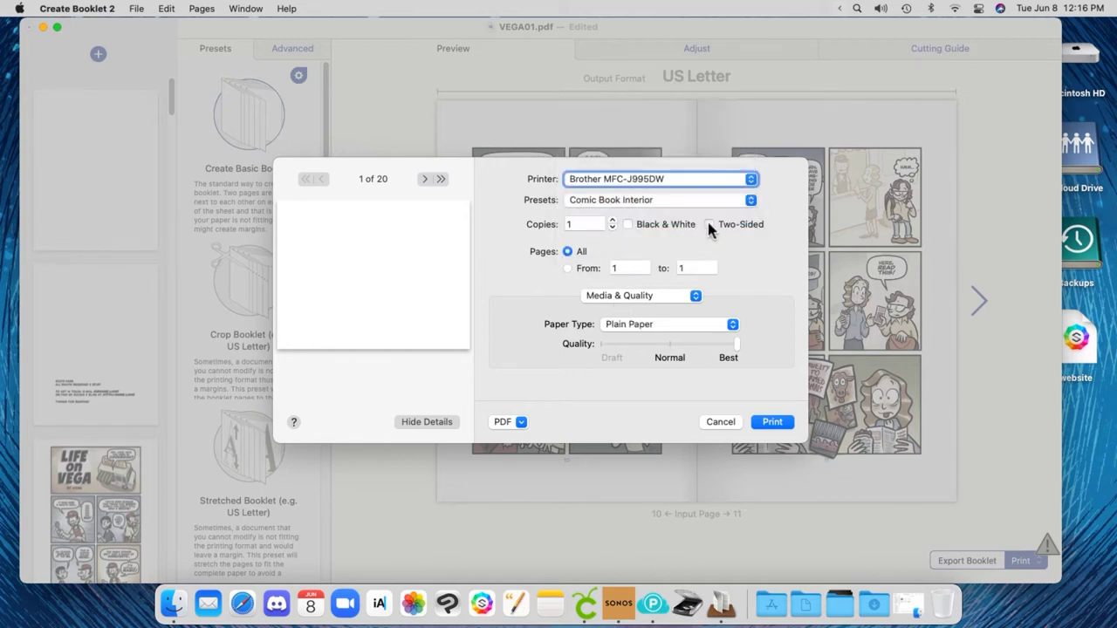
{"action": "left_click", "coordinate": [709, 224]}
- Choose Short-Edge binding as the two-sided option in the print layout settings
{"action": "left_click", "coordinate": [658, 296]}
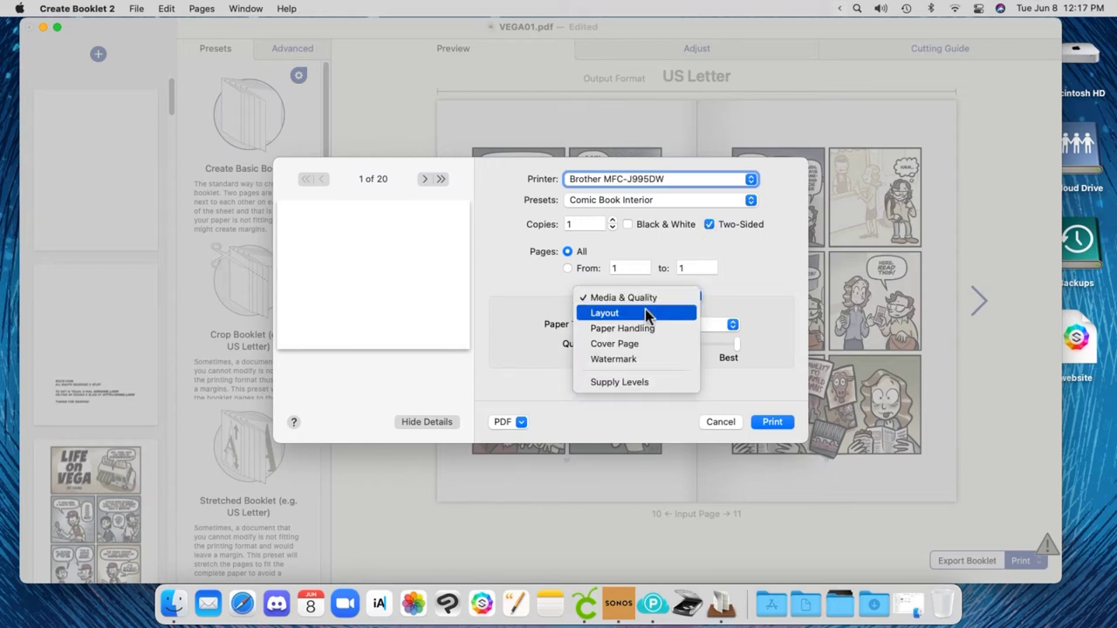
{"action": "left_click", "coordinate": [647, 314]}
{"action": "left_click", "coordinate": [655, 371]}
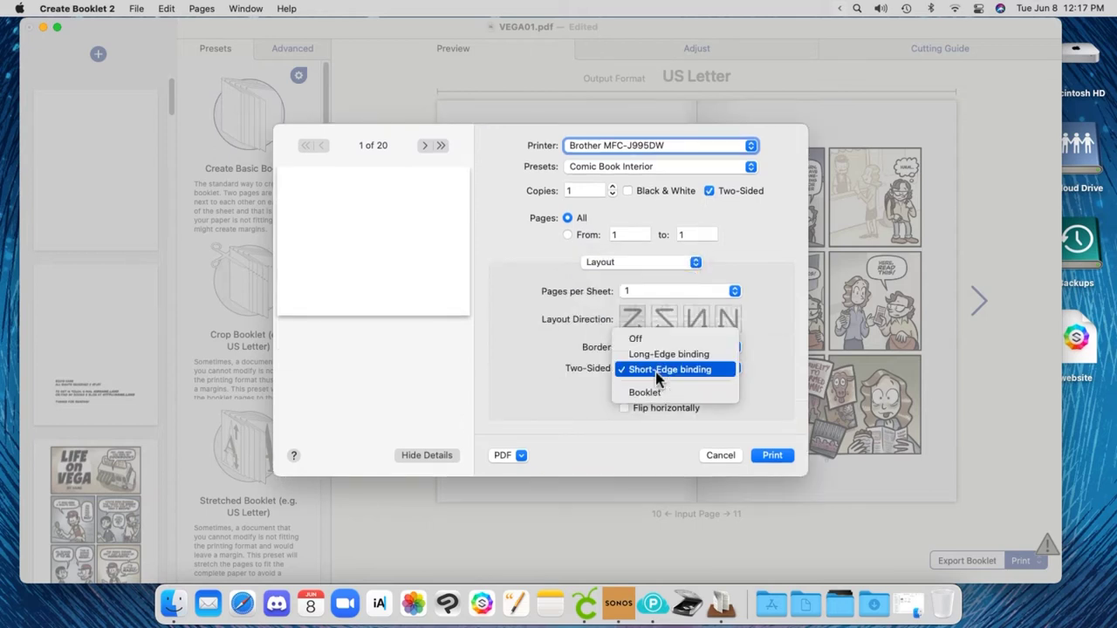
{"action": "left_click", "coordinate": [655, 372]}
- Print the booklet on Plain Paper at Best quality after reviewing the media settings, and open the printer's job queue
{"action": "left_click", "coordinate": [645, 262]}
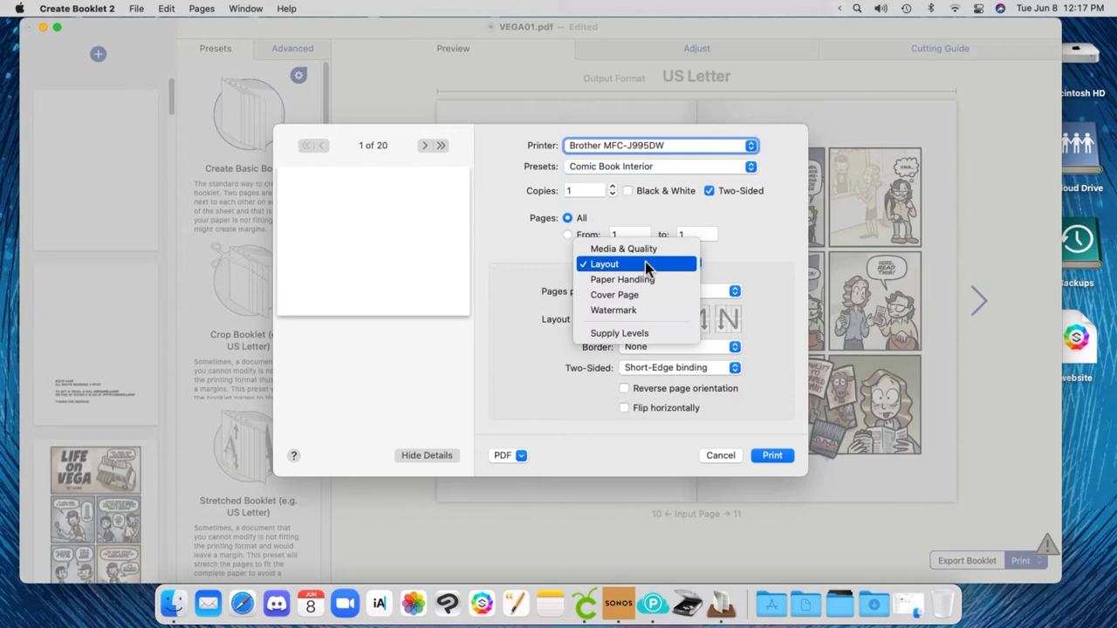
{"action": "left_click", "coordinate": [653, 249]}
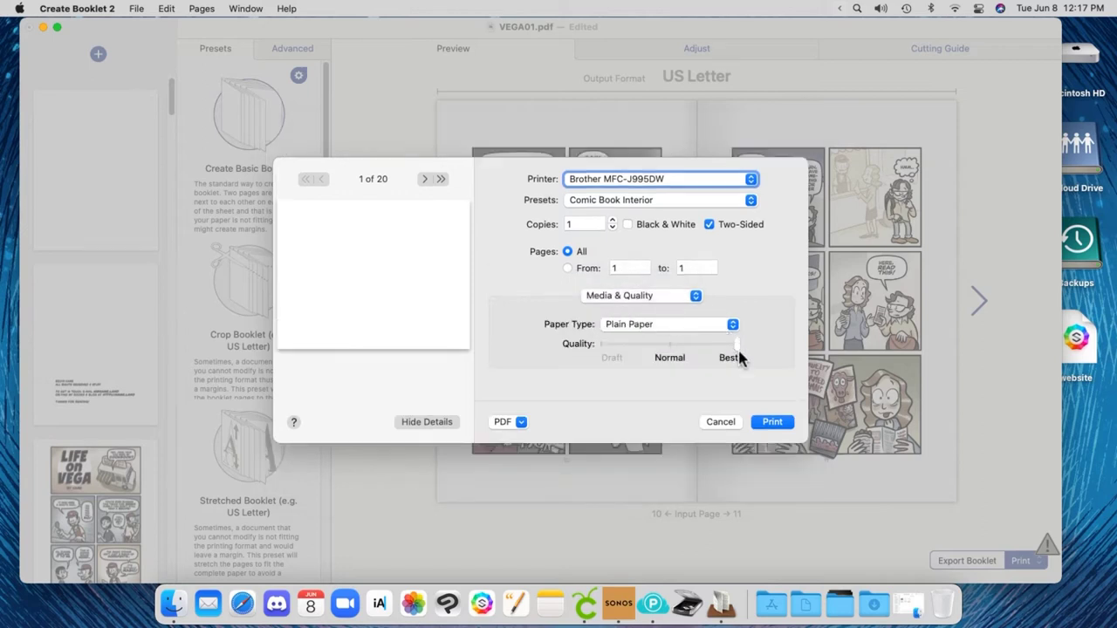
{"action": "left_click", "coordinate": [772, 423]}
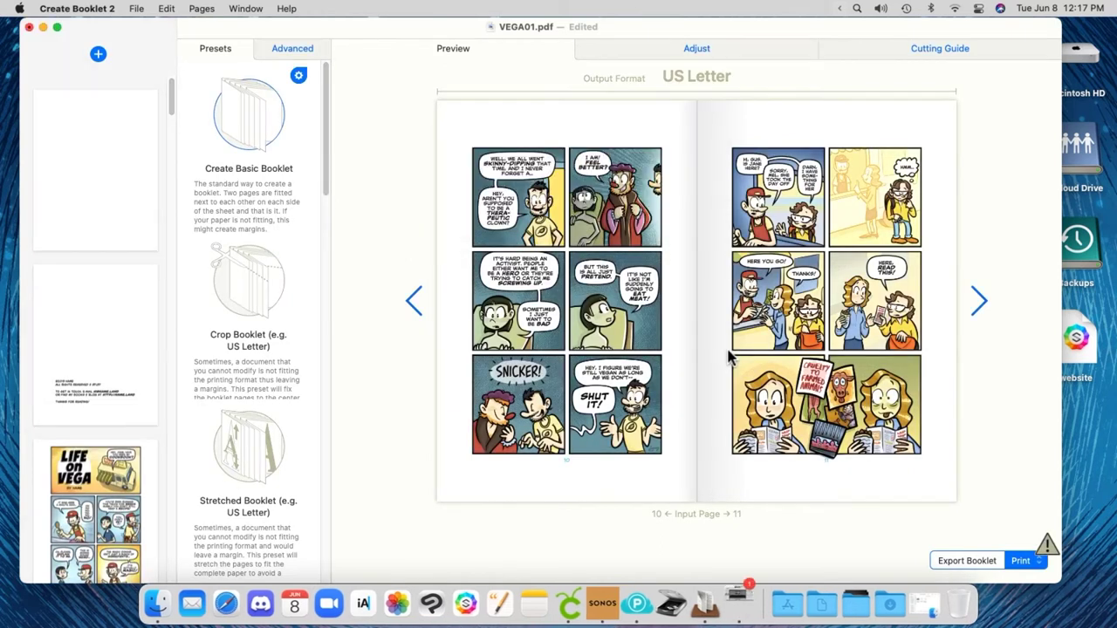
{"action": "left_click", "coordinate": [740, 603]}
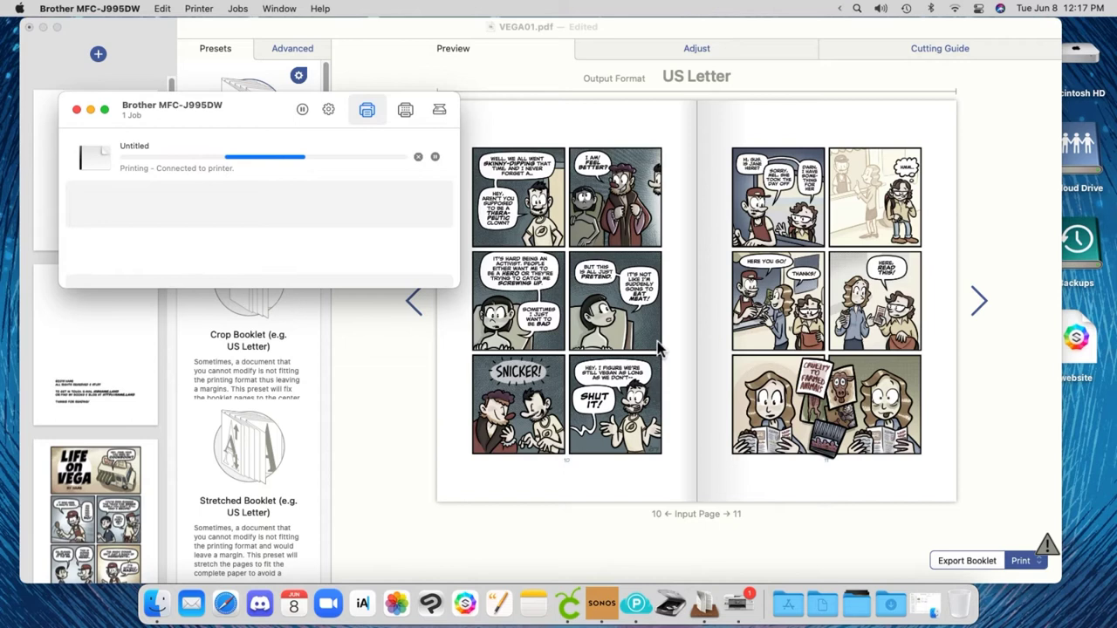
- Export the booklet to the iCloud Desktop as VEGA01 - Booklet.pdf, and quit Create Booklet 2, discarding the preset settings and reverting the document changes
{"action": "left_click_drag", "start_coordinate": [242, 118], "coordinate": [565, 164]}
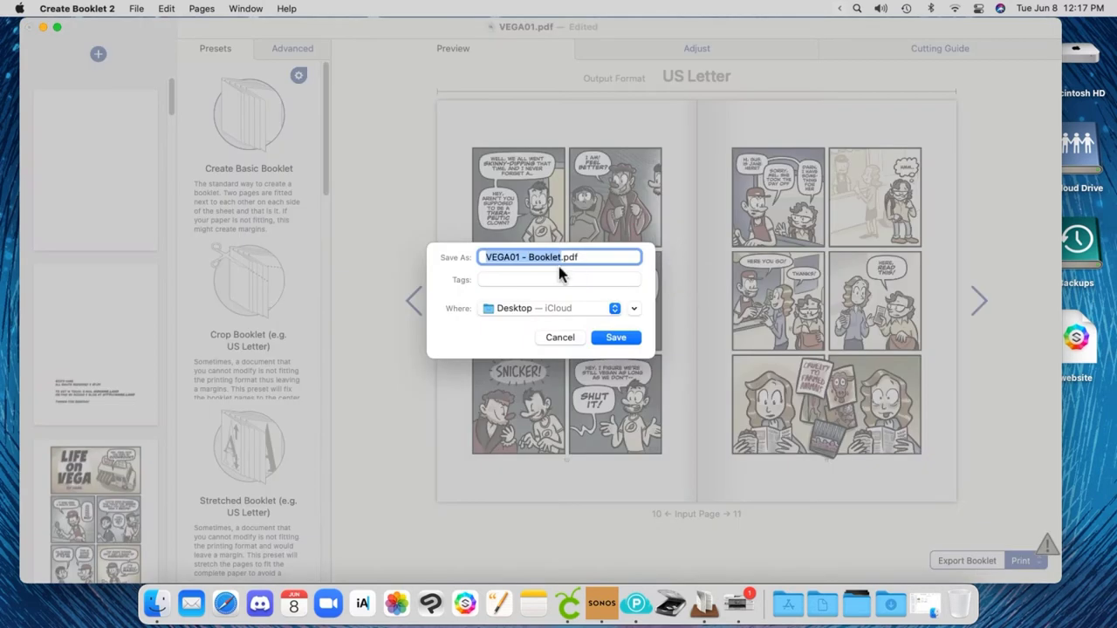
{"action": "left_click", "coordinate": [618, 338]}
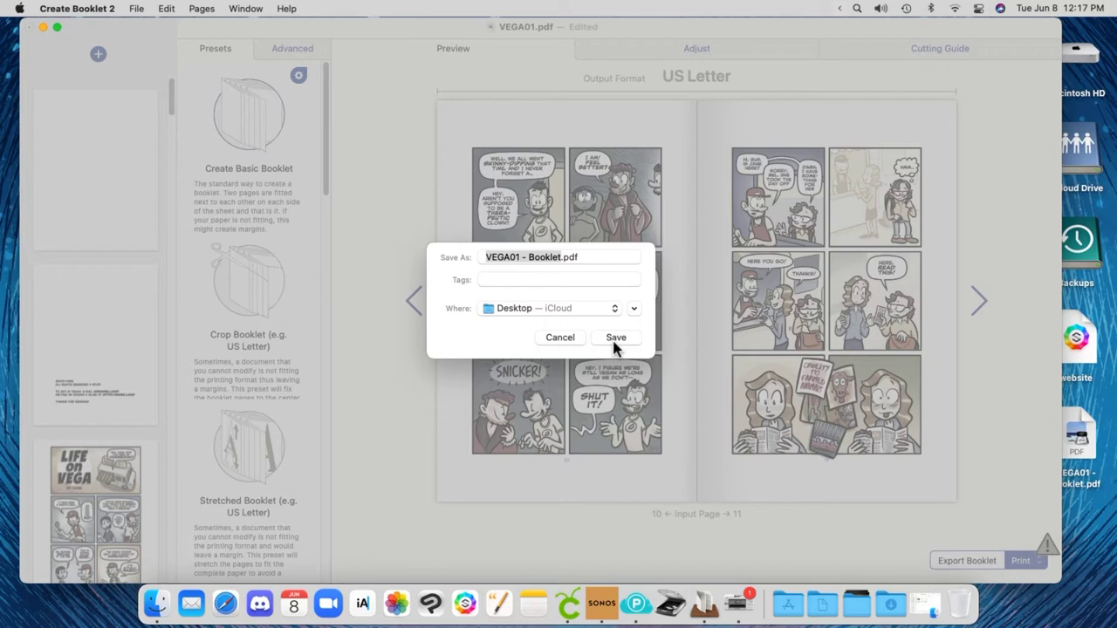
{"action": "key", "text": "super+q"}
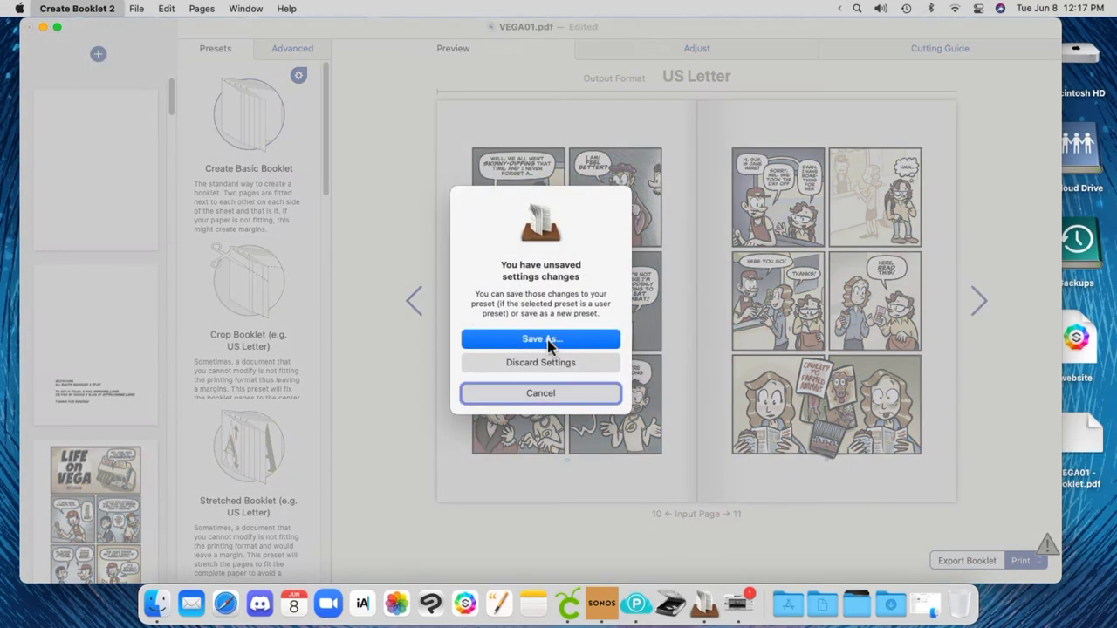
{"action": "left_click", "coordinate": [554, 363]}
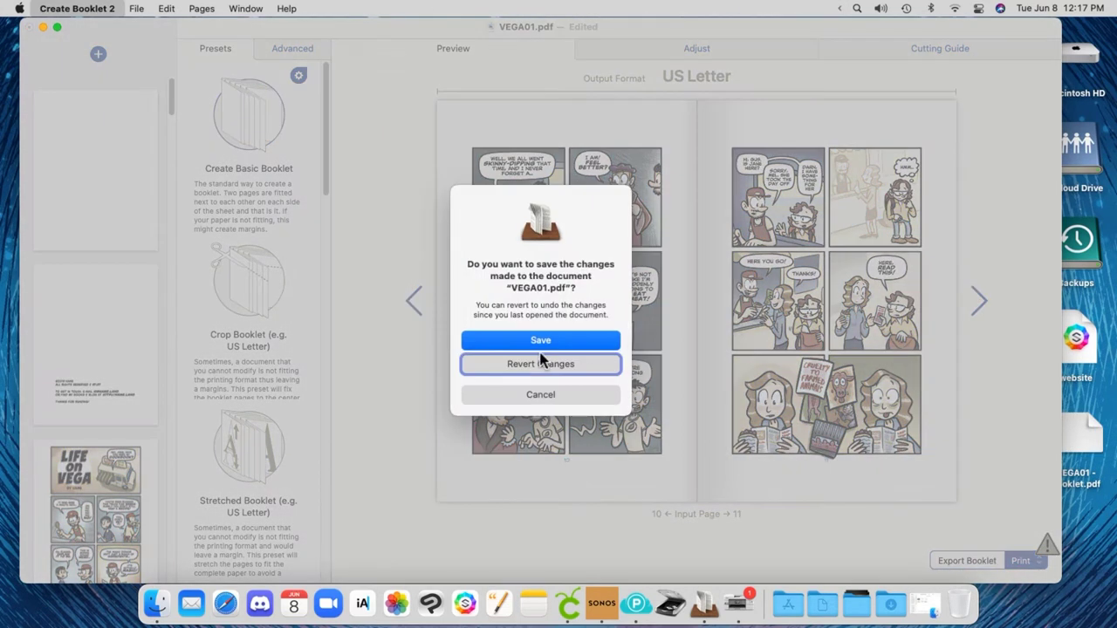
{"action": "left_click", "coordinate": [541, 364]}
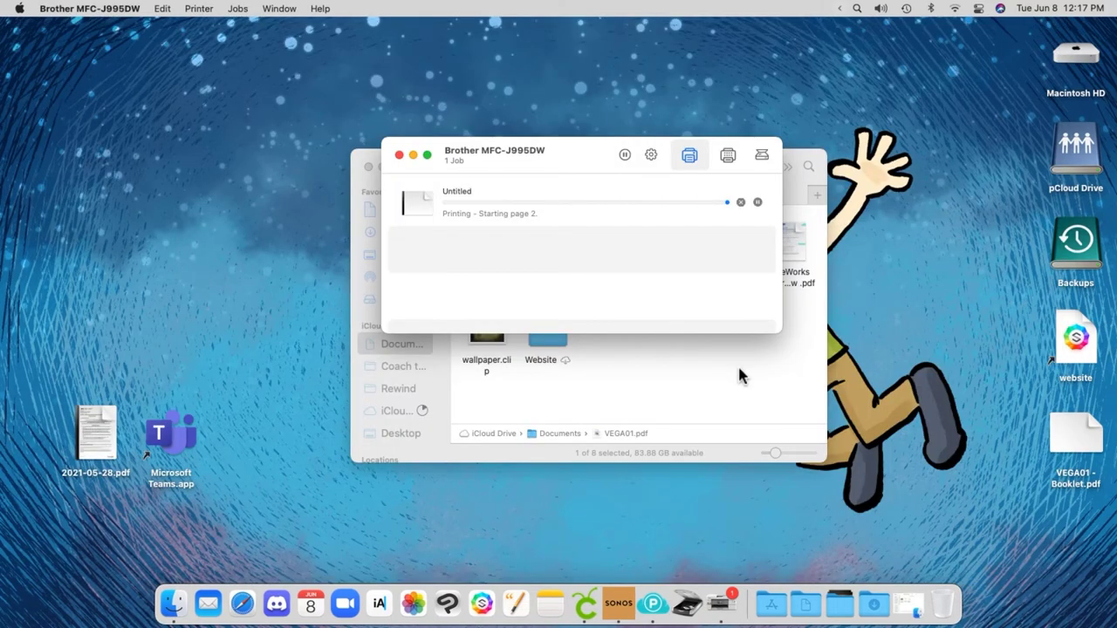
- Open VEGA01 - Booklet.pdf from the Desktop and page through its spreads to examine how the comic pages are paired, then close it
{"action": "double_click", "coordinate": [1067, 429]}
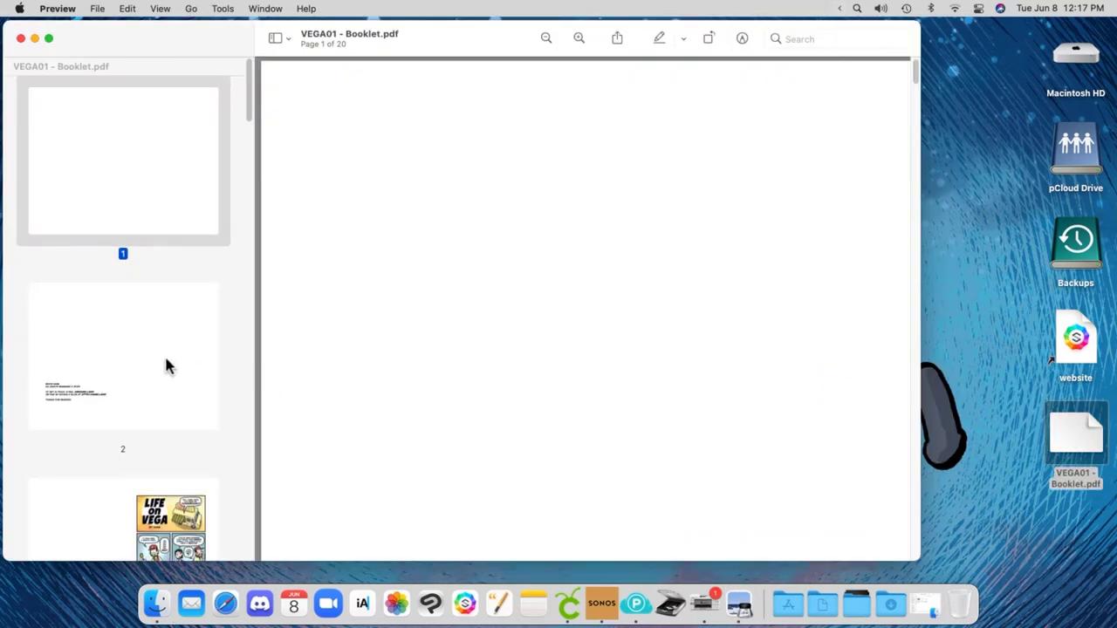
{"action": "left_click", "coordinate": [167, 365]}
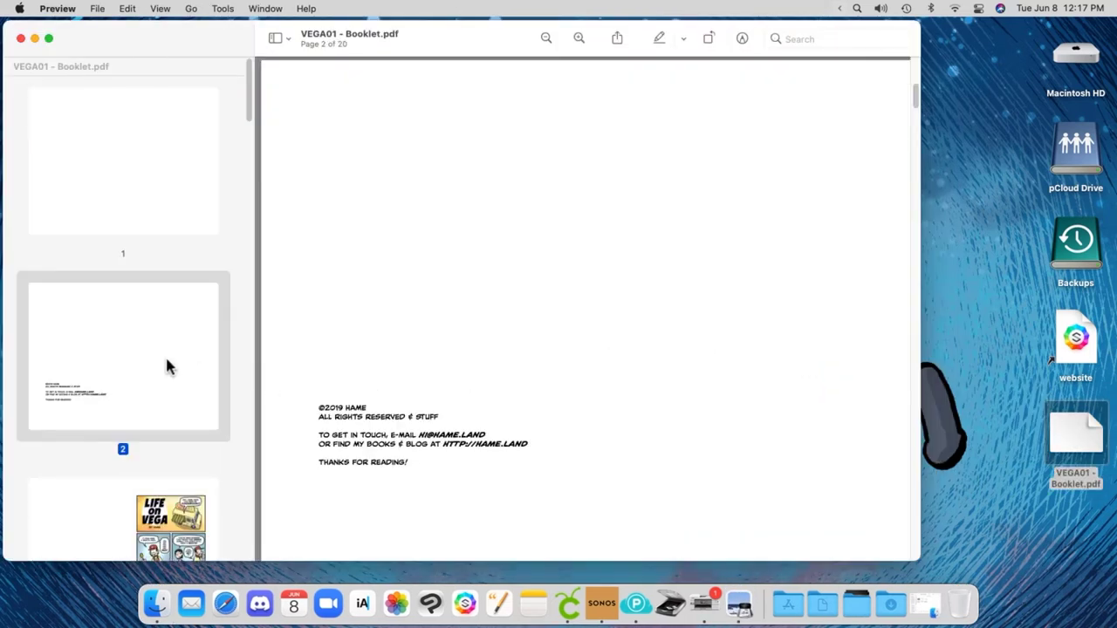
{"action": "left_click", "coordinate": [179, 397]}
{"action": "left_click", "coordinate": [172, 436]}
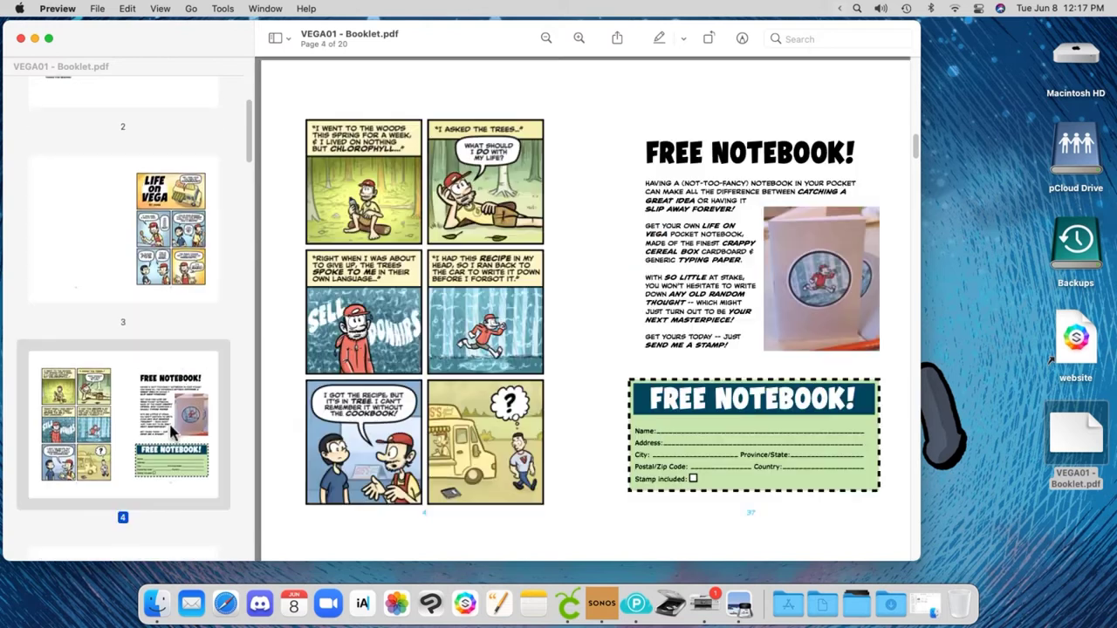
{"action": "left_click", "coordinate": [172, 432]}
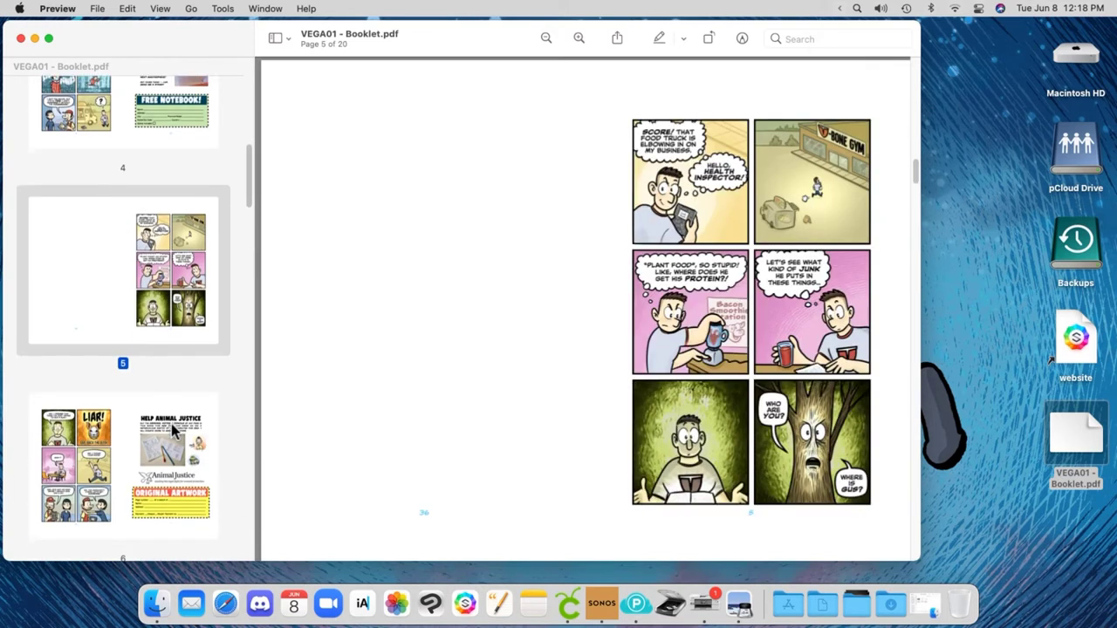
{"action": "left_click", "coordinate": [171, 426]}
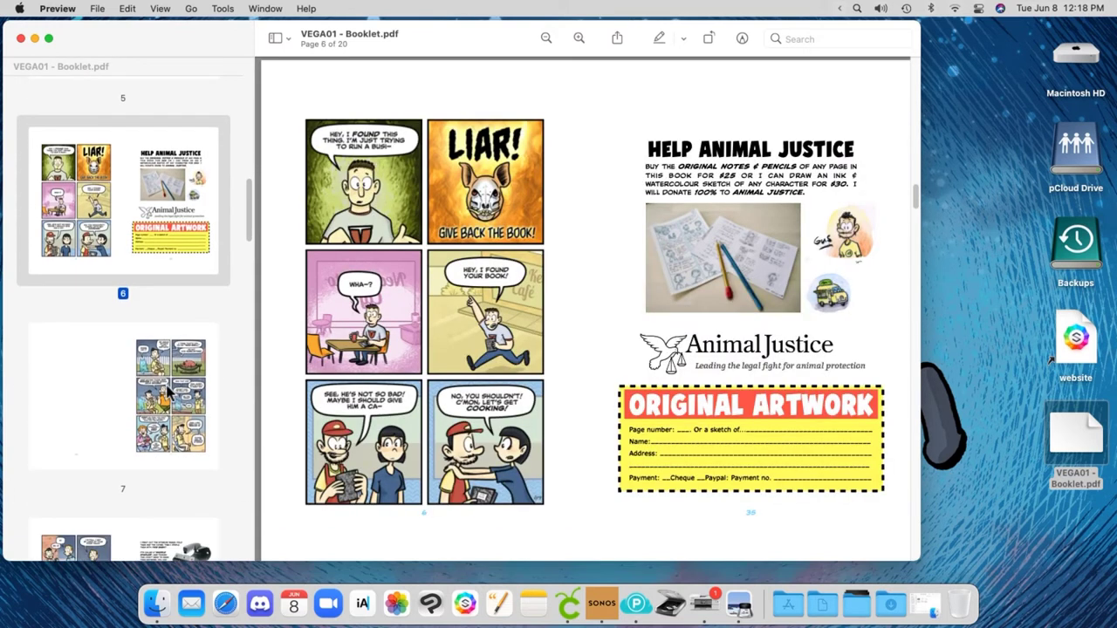
{"action": "left_click", "coordinate": [179, 321]}
{"action": "left_click", "coordinate": [184, 384]}
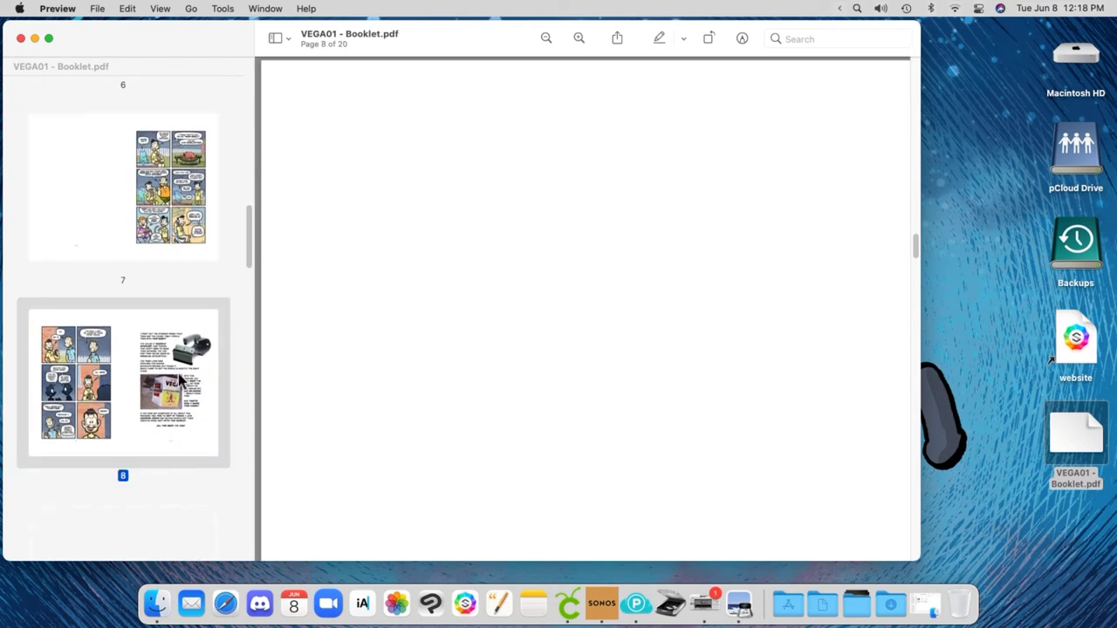
{"action": "left_click", "coordinate": [184, 378]}
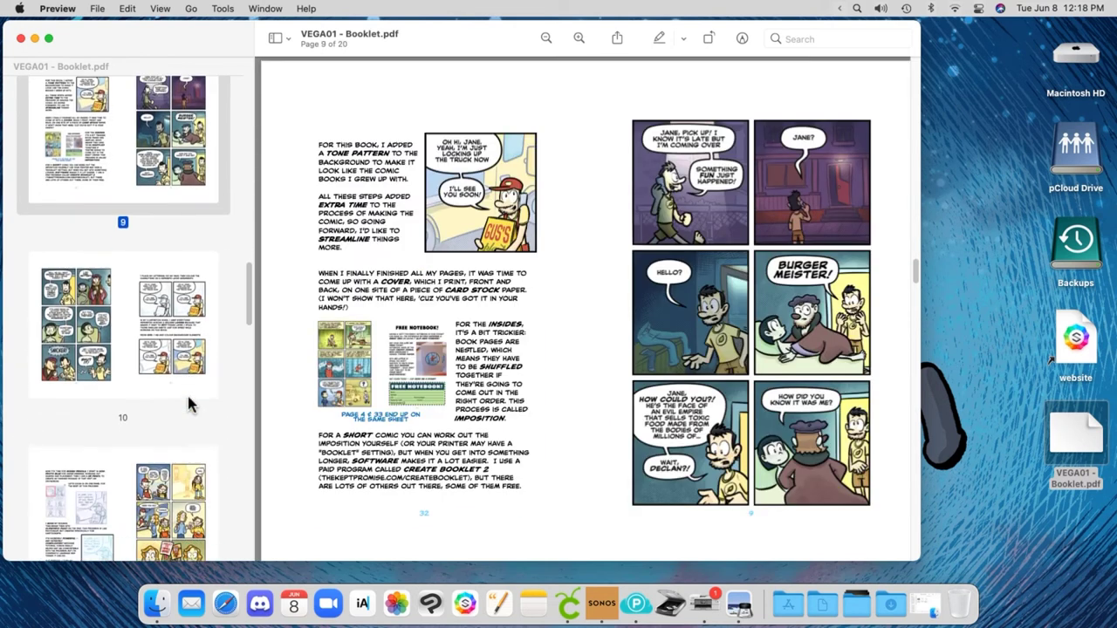
{"action": "left_click", "coordinate": [187, 393]}
{"action": "left_click", "coordinate": [173, 384]}
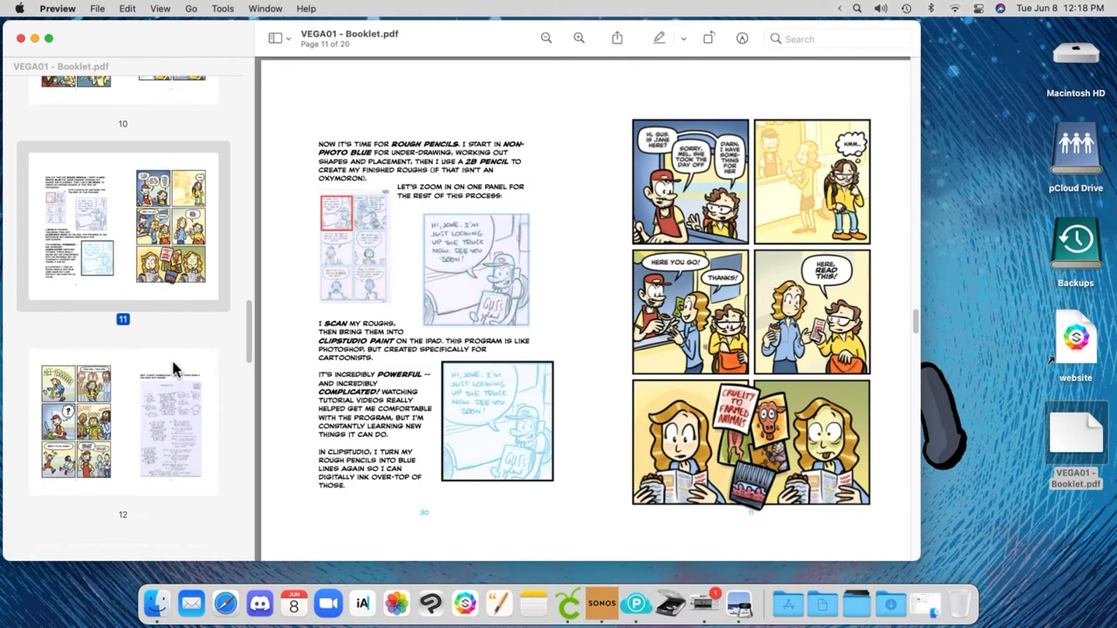
{"action": "left_click", "coordinate": [180, 317]}
{"action": "left_click", "coordinate": [182, 361]}
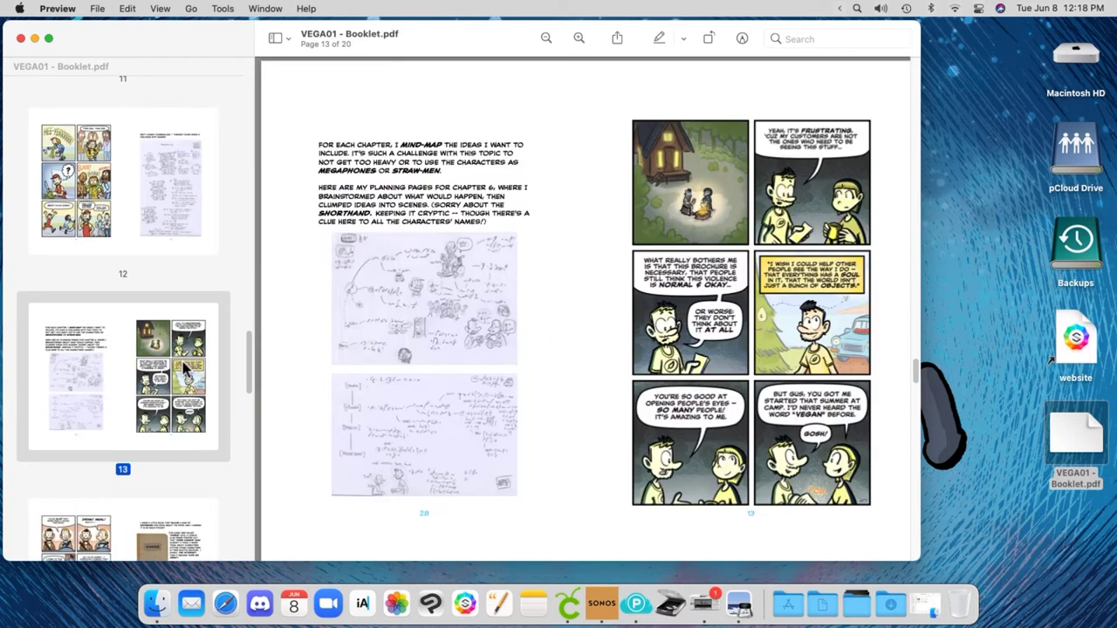
{"action": "left_click", "coordinate": [183, 361]}
{"action": "left_click", "coordinate": [180, 362]}
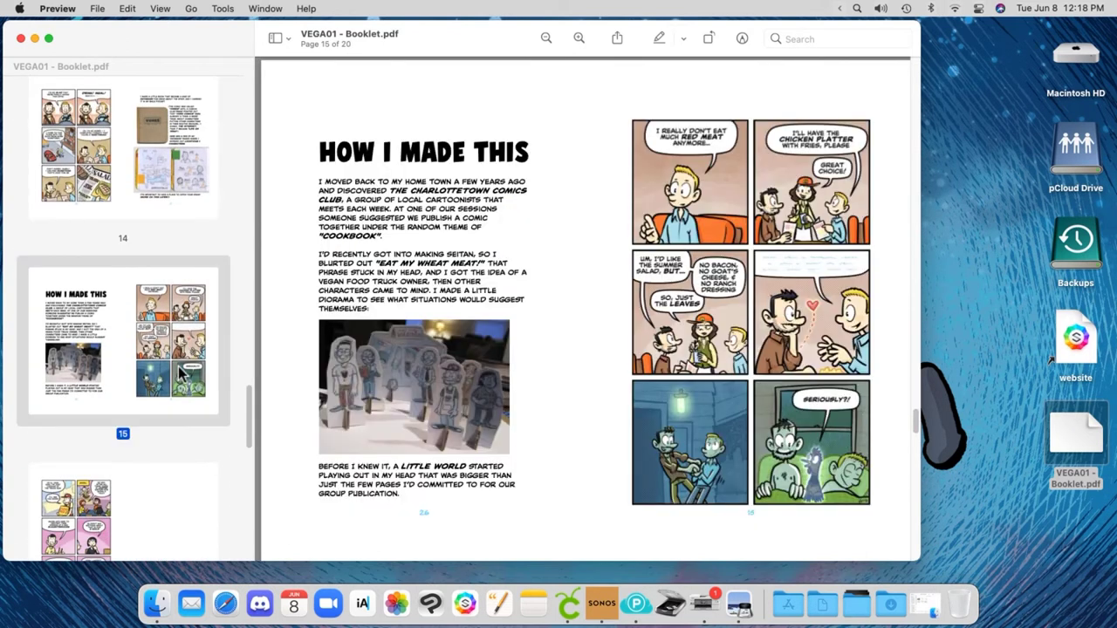
{"action": "left_click", "coordinate": [177, 363]}
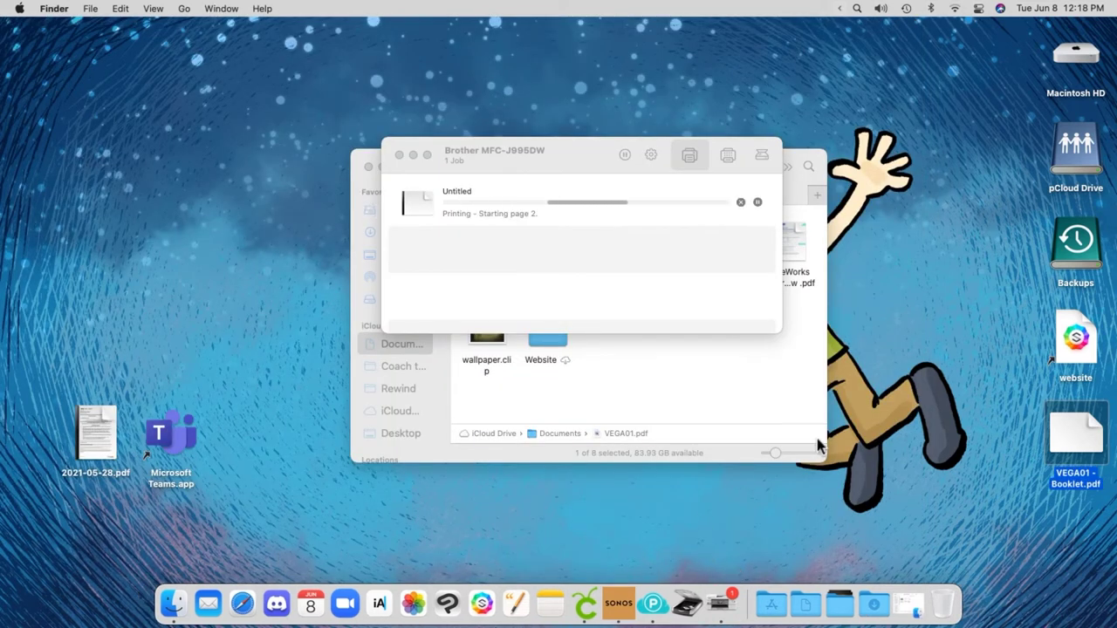
- Bring the Brother MFC-J995DW job queue to the front and move it aside to check the booklet's printing progress
{"action": "left_click", "coordinate": [689, 297]}
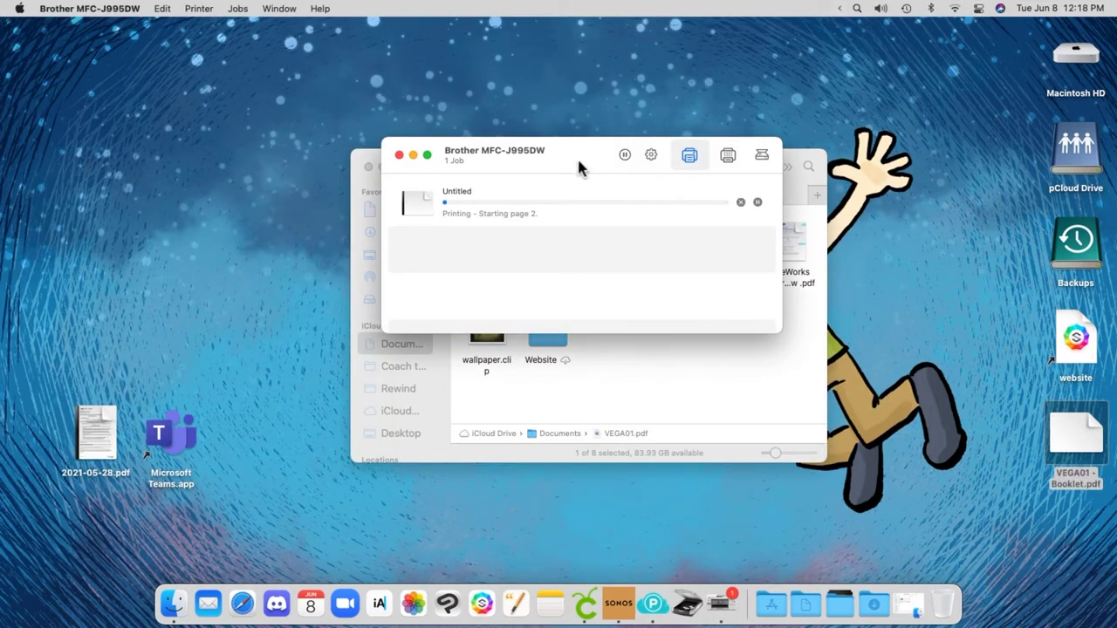
{"action": "left_click_drag", "start_coordinate": [576, 163], "coordinate": [399, 200]}
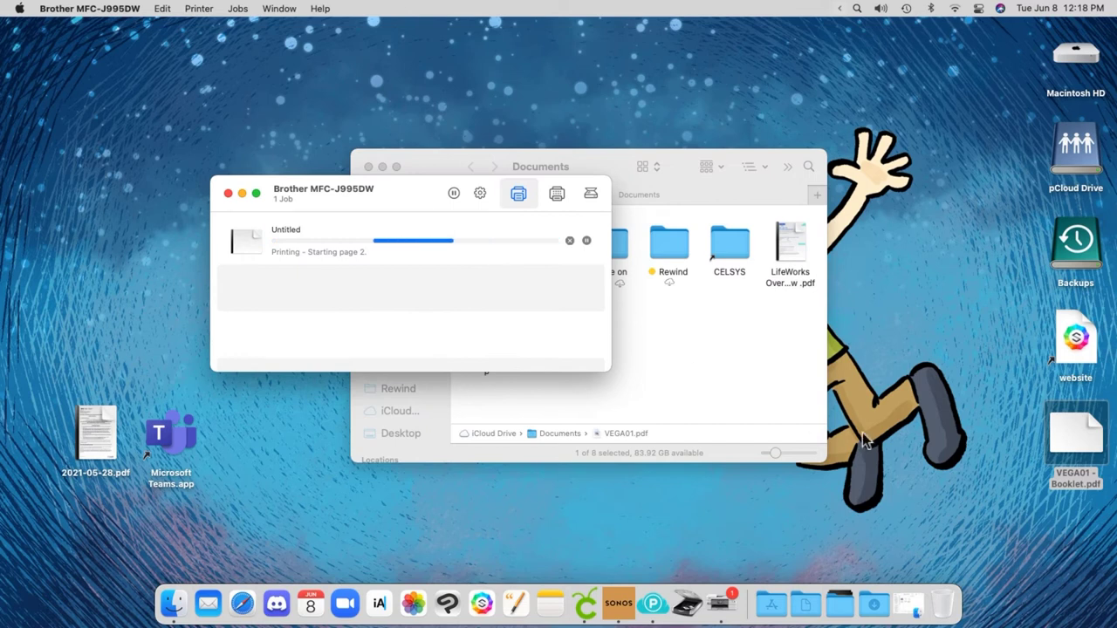